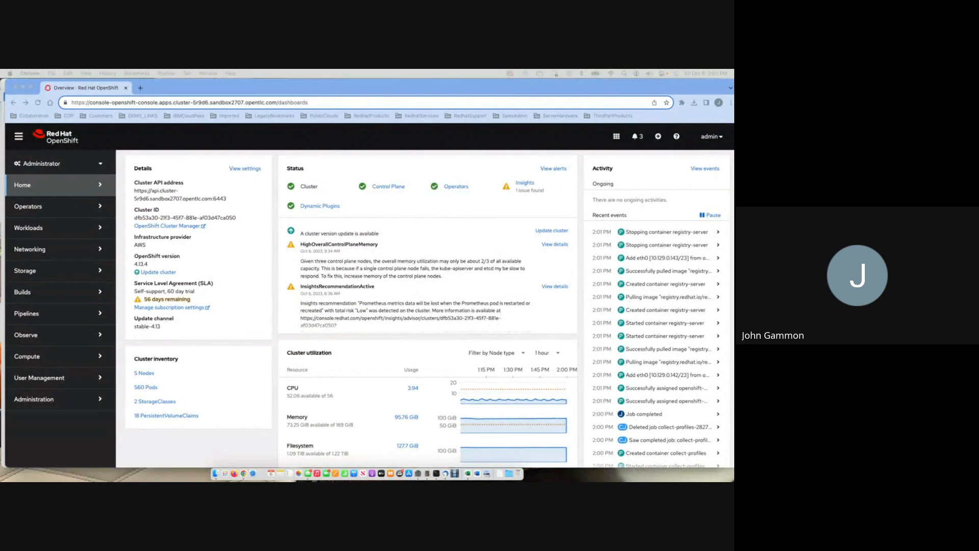
Start creating a new project from the Projects list and name it ocppipelinesdemo.
{"action": "scroll", "coordinate": [207, 264], "scroll_direction": "up", "scroll_amount": 3}
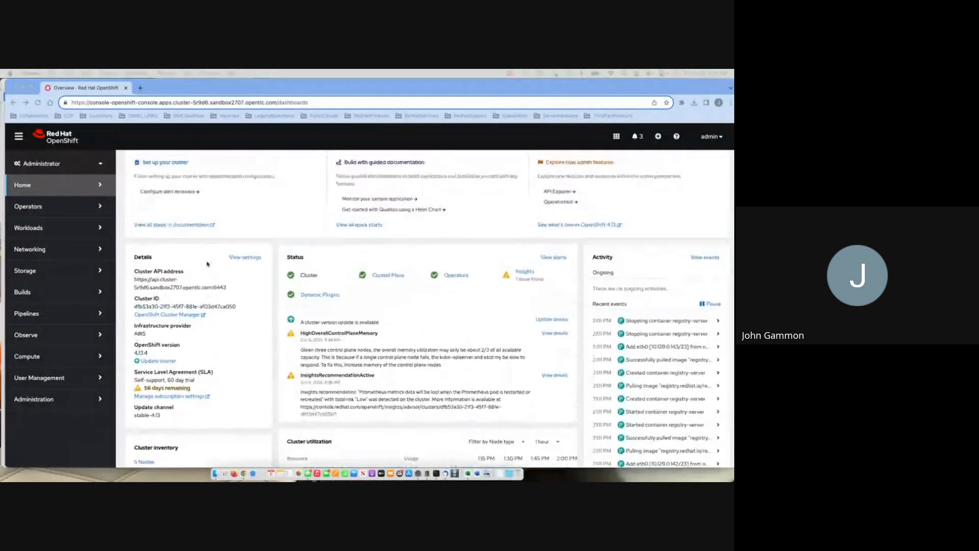
{"action": "scroll", "coordinate": [207, 264], "scroll_direction": "down", "scroll_amount": 3}
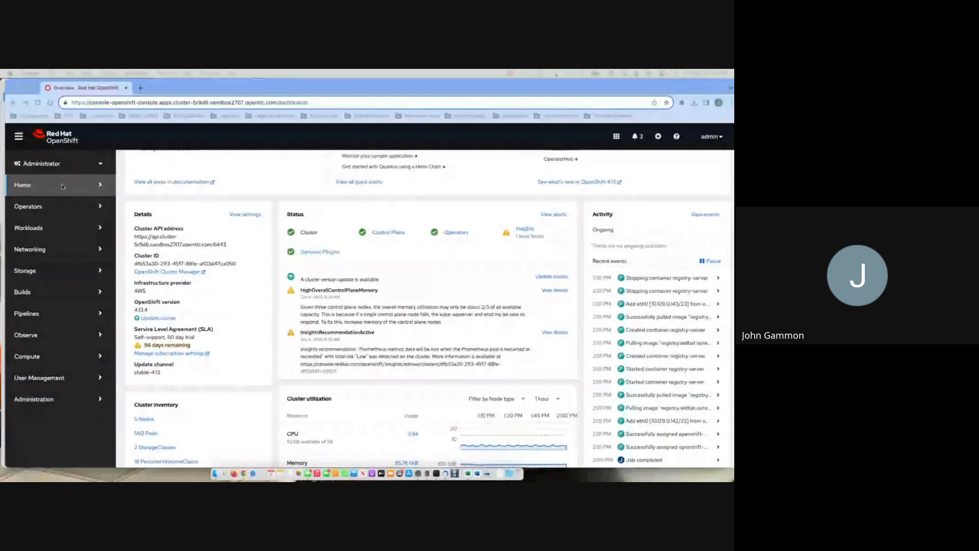
{"action": "left_click", "coordinate": [101, 186]}
{"action": "left_click", "coordinate": [35, 216]}
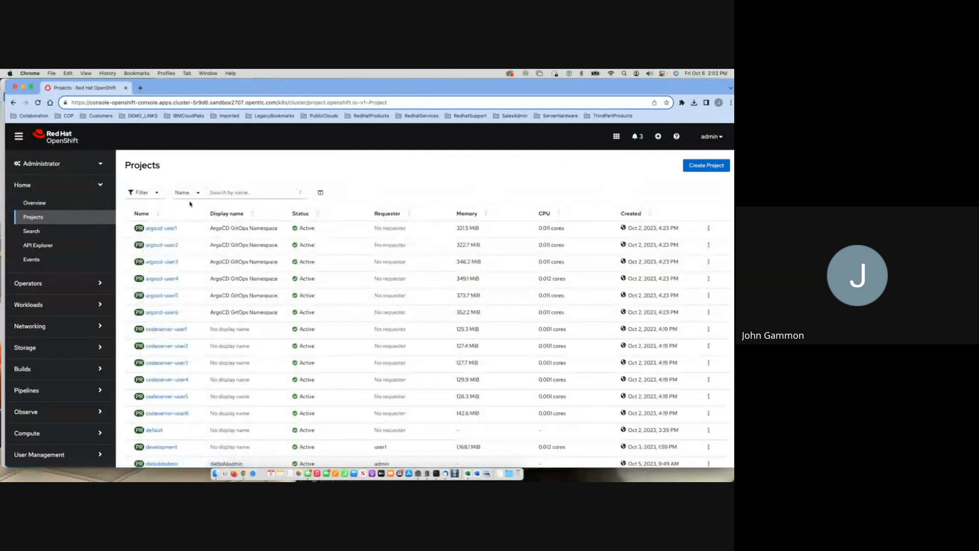
{"action": "left_click", "coordinate": [703, 166]}
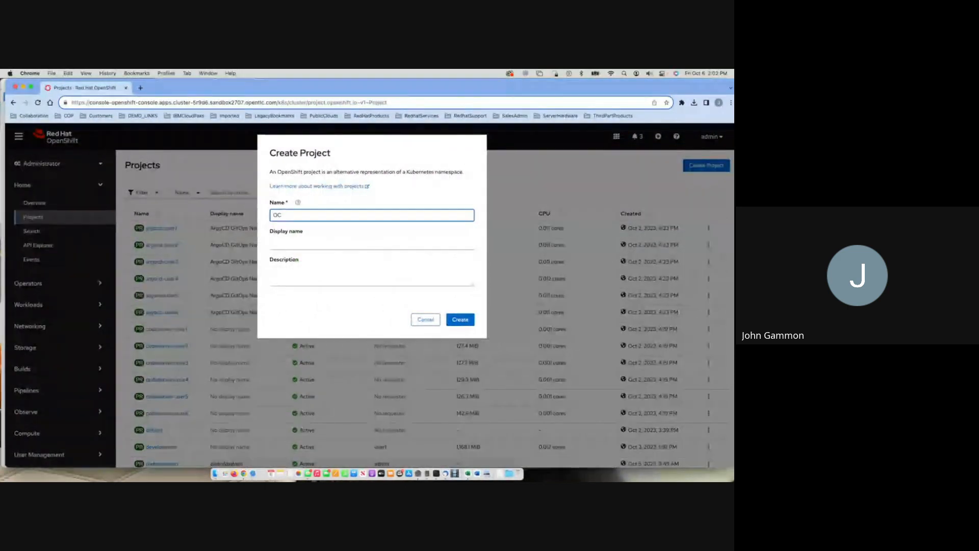
{"action": "type", "text": "ocppipelines"}
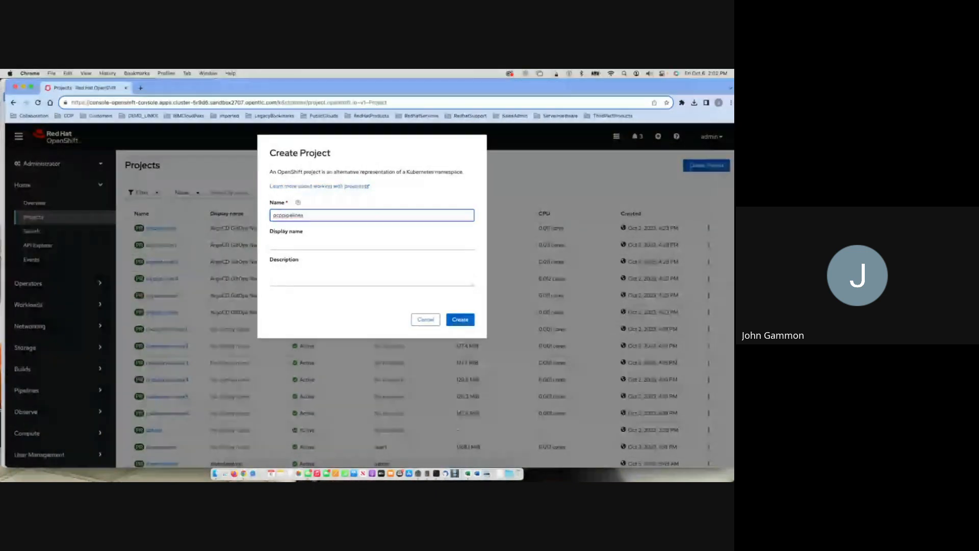
{"action": "type", "text": "demo"}
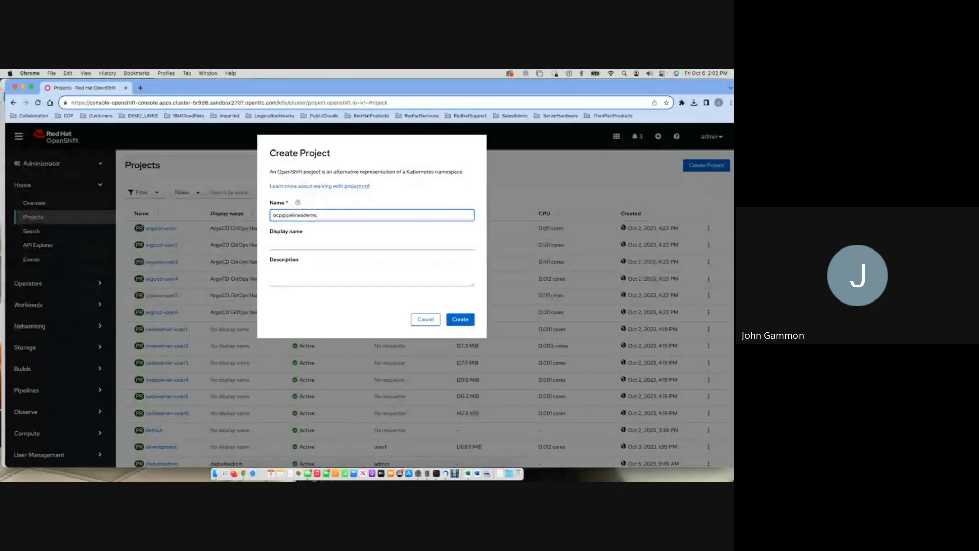
Copy the project name into the display name, ocppipelinesdemo, and create the project.
{"action": "left_click_drag", "start_coordinate": [321, 215], "coordinate": [271, 214]}
{"action": "key", "text": "super+c"}
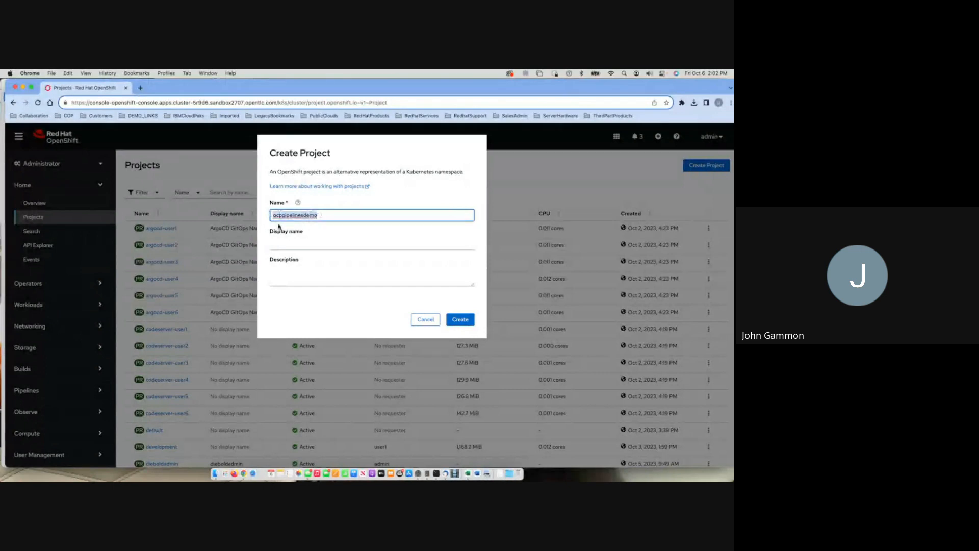
{"action": "left_click", "coordinate": [302, 243]}
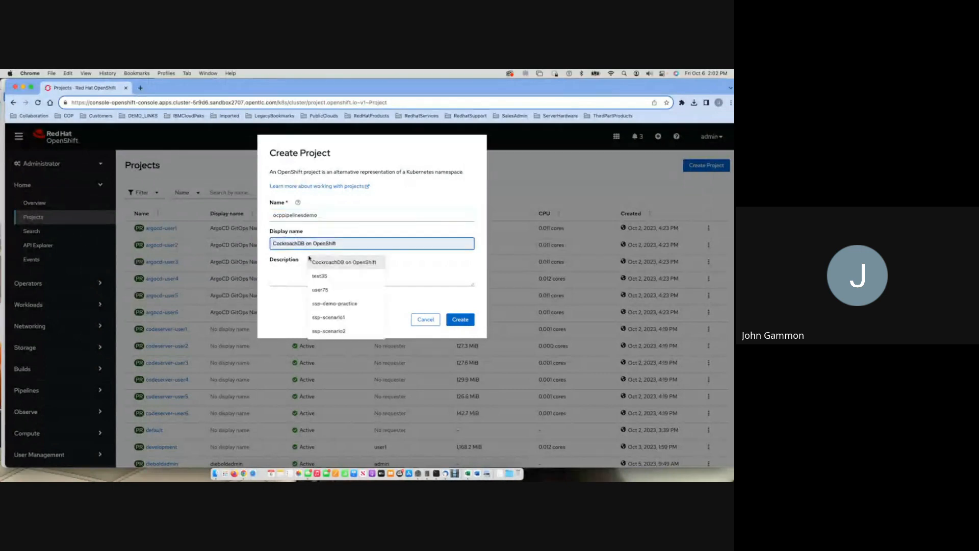
{"action": "key", "text": "super+v"}
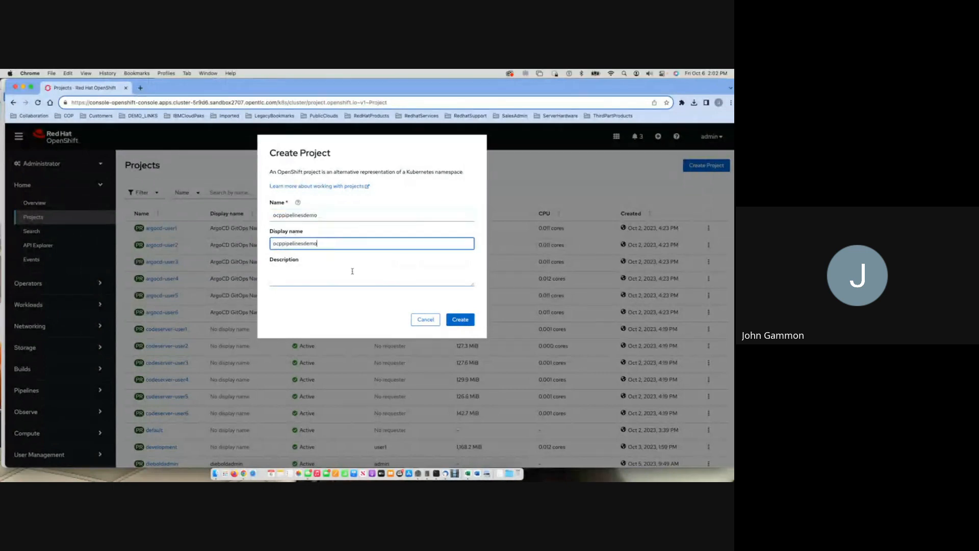
{"action": "left_click", "coordinate": [460, 320]}
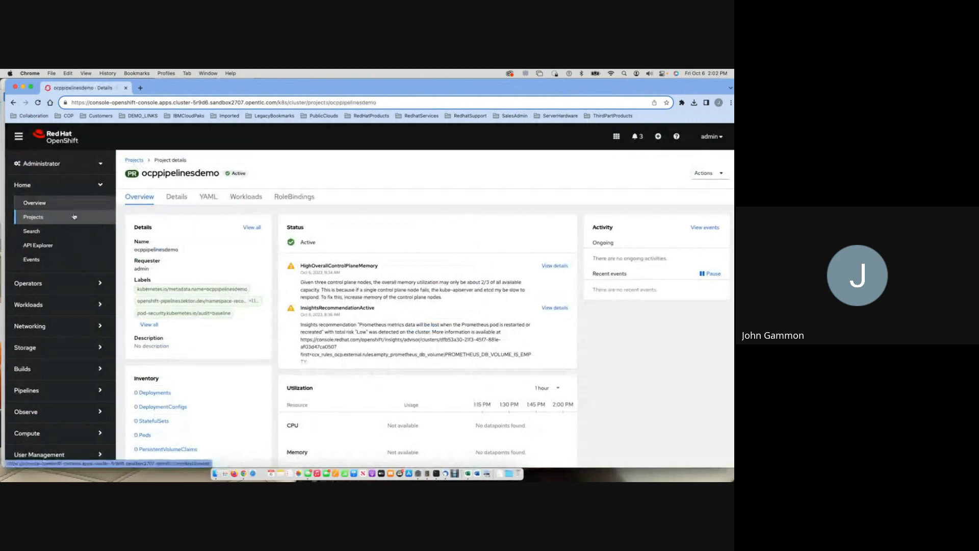
Open the existing dieboldjenkinsdemo project from the project list and show its topology in the Developer perspective.
{"action": "left_click", "coordinate": [140, 162]}
{"action": "scroll", "coordinate": [214, 290], "scroll_direction": "down", "scroll_amount": 10}
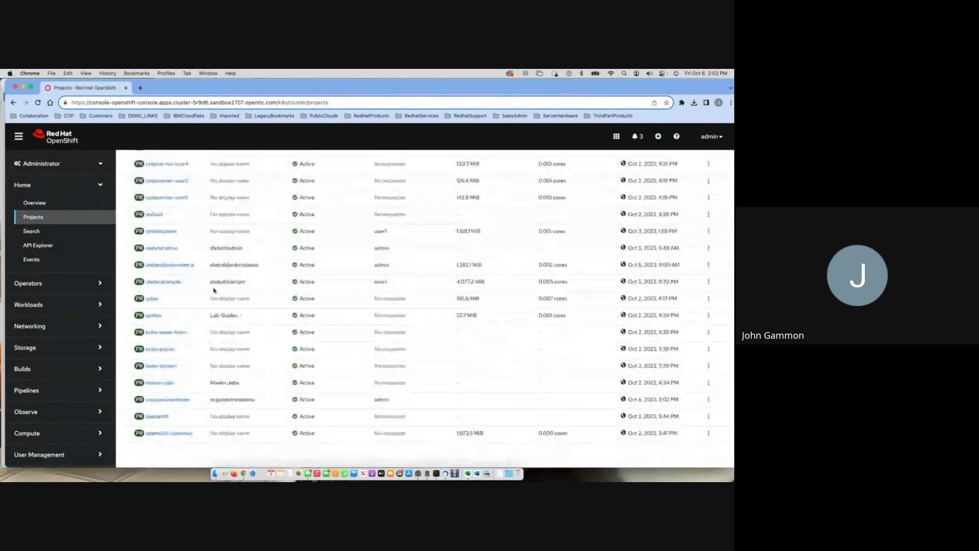
{"action": "scroll", "coordinate": [214, 290], "scroll_direction": "down", "scroll_amount": 1}
{"action": "scroll", "coordinate": [170, 253], "scroll_direction": "up", "scroll_amount": 1}
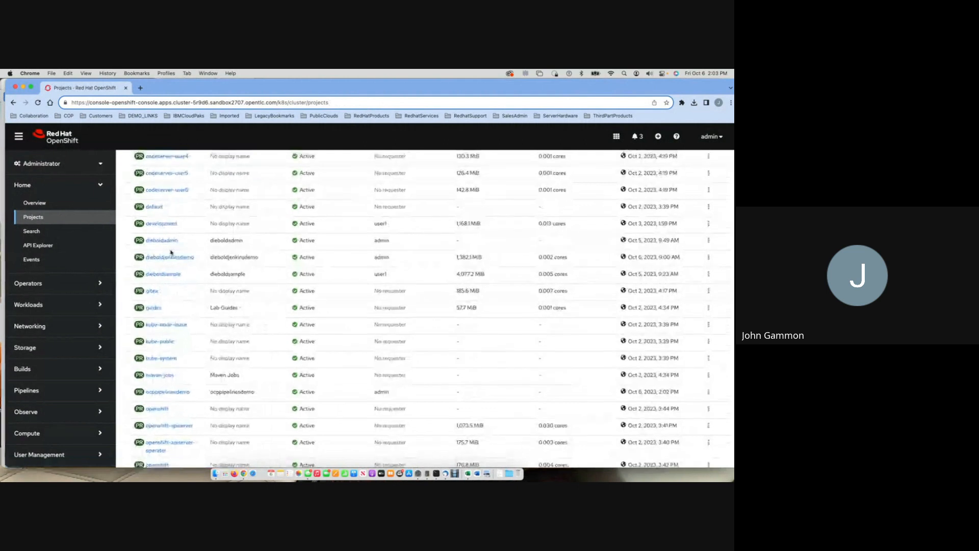
{"action": "left_click", "coordinate": [169, 258]}
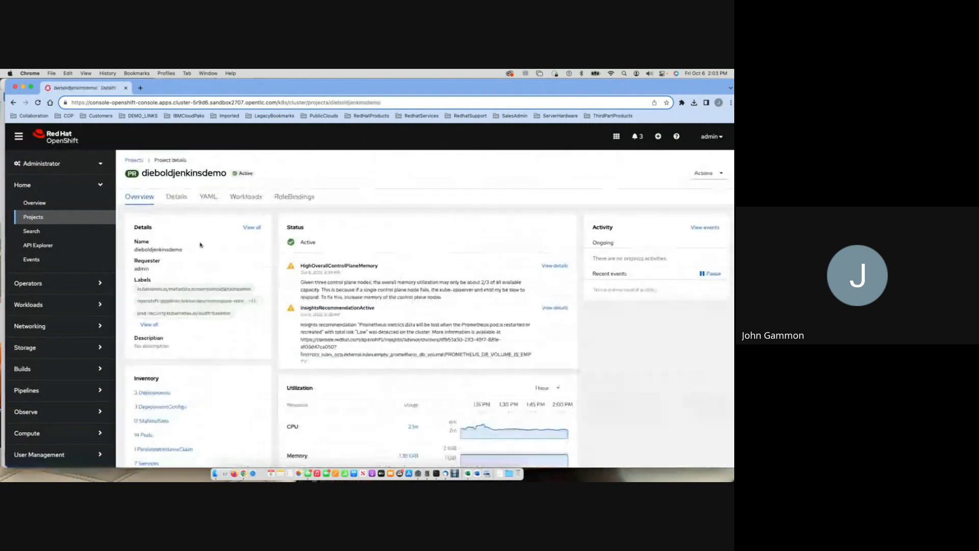
{"action": "left_click", "coordinate": [56, 163]}
{"action": "left_click", "coordinate": [39, 195]}
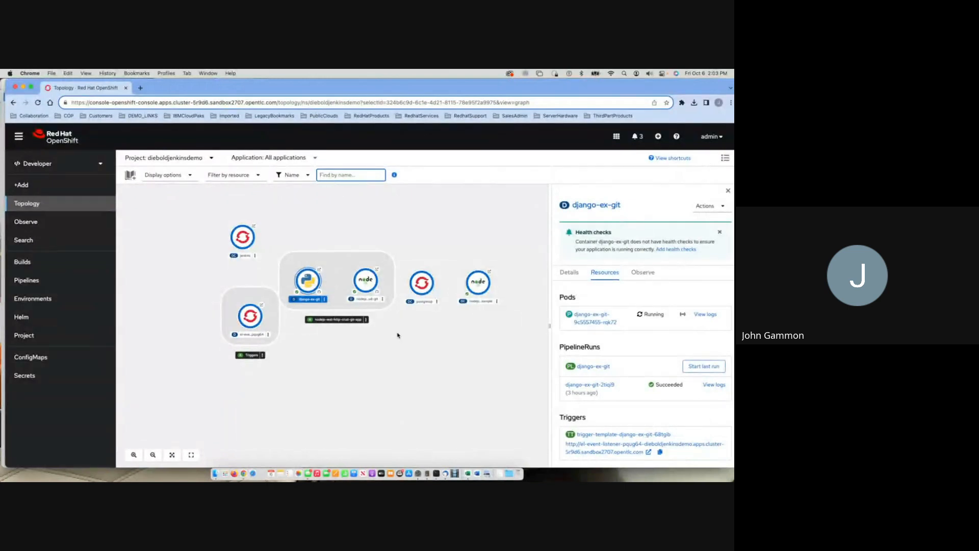
{"action": "left_click", "coordinate": [584, 206]}
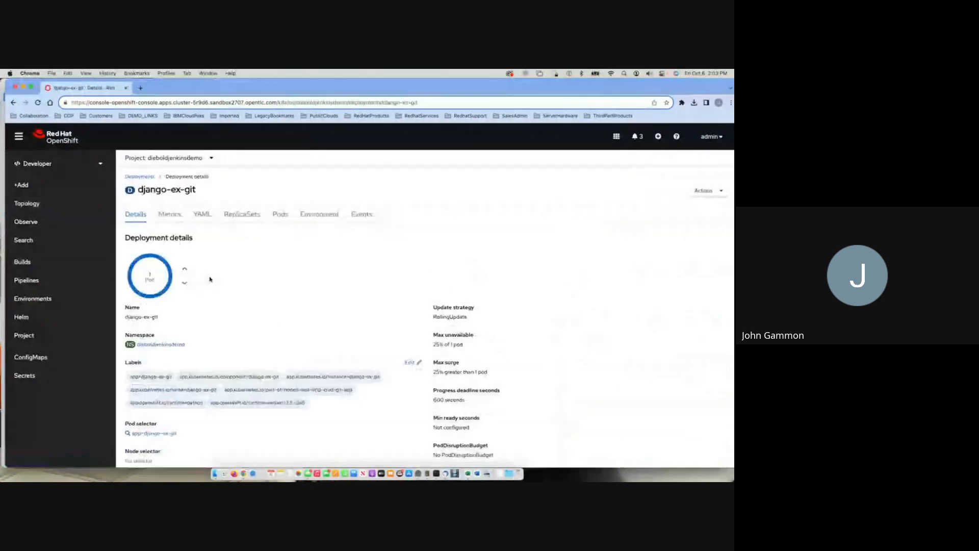
{"action": "left_click", "coordinate": [202, 215]}
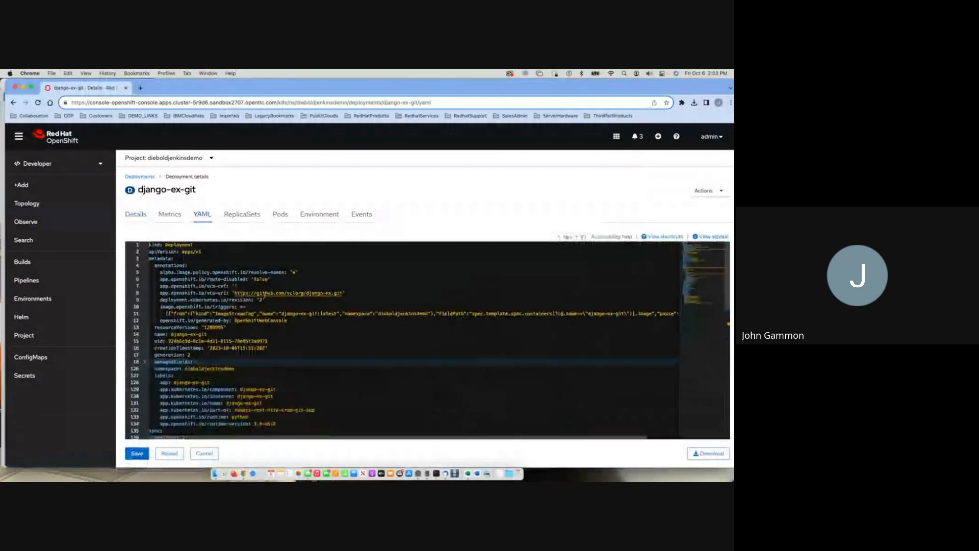
{"action": "left_click_drag", "start_coordinate": [234, 293], "coordinate": [343, 293]}
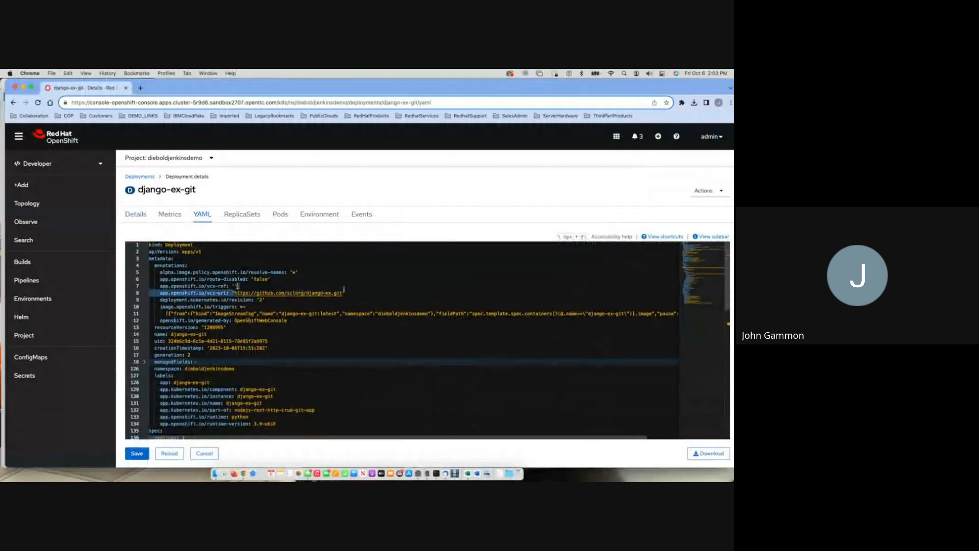
{"action": "right_click", "coordinate": [313, 295]}
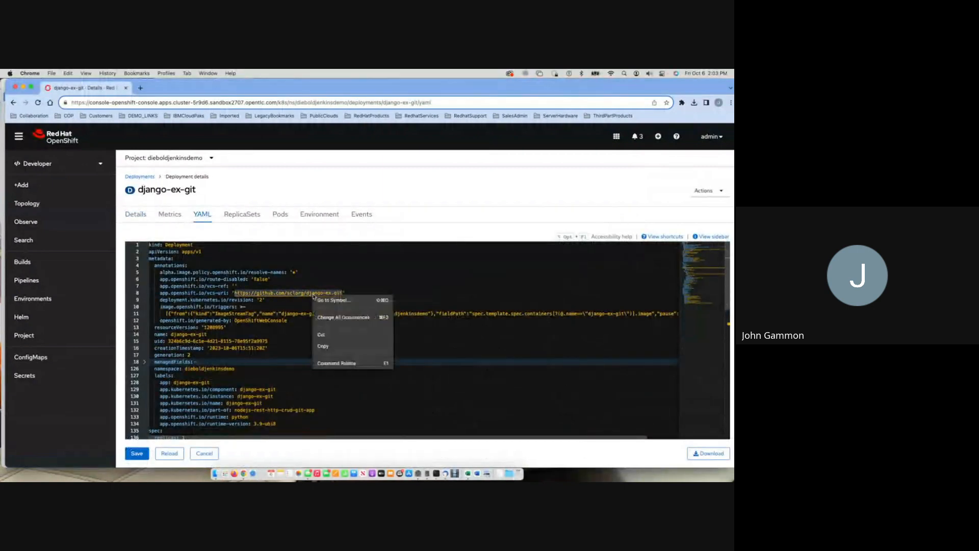
{"action": "left_click", "coordinate": [329, 346]}
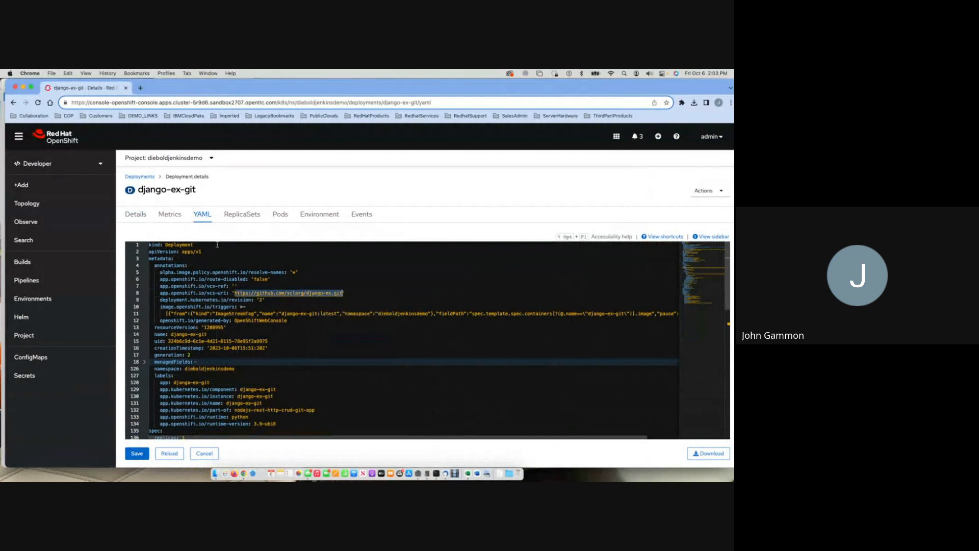
{"action": "left_click", "coordinate": [204, 453]}
Examine the fetch-repository, build and deploy logs of the django-ex-git pipeline's last run.
{"action": "left_click", "coordinate": [44, 208]}
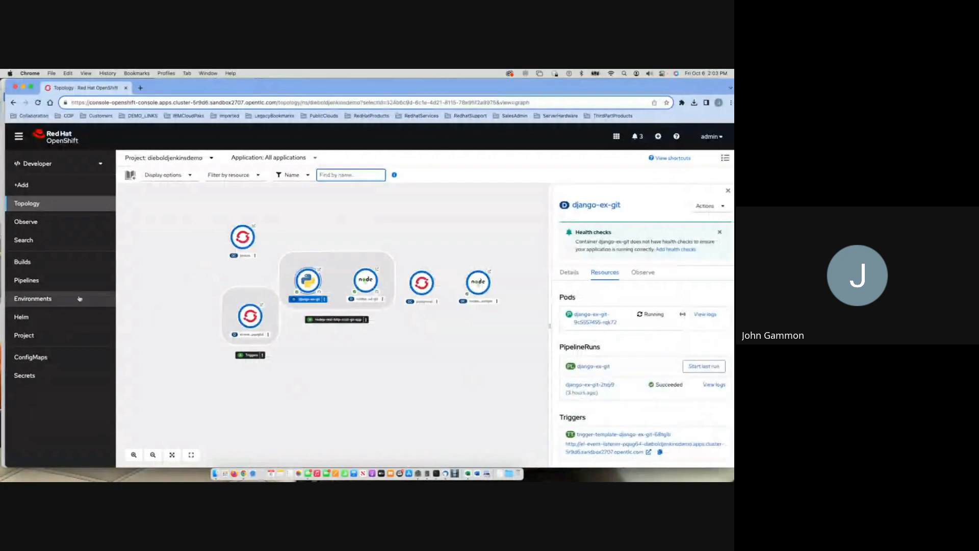
{"action": "left_click", "coordinate": [30, 280]}
{"action": "mouse_move", "coordinate": [380, 273]}
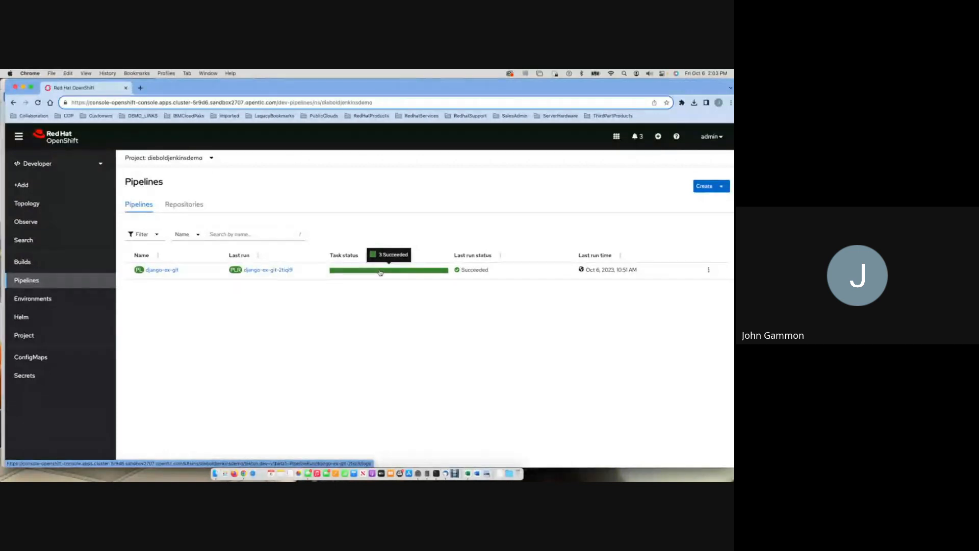
{"action": "left_click", "coordinate": [380, 273]}
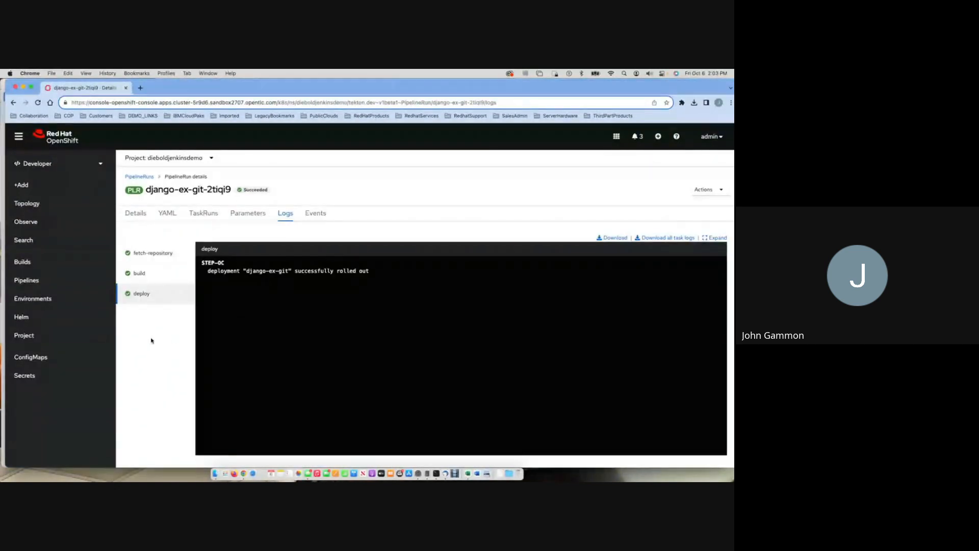
{"action": "left_click", "coordinate": [163, 255]}
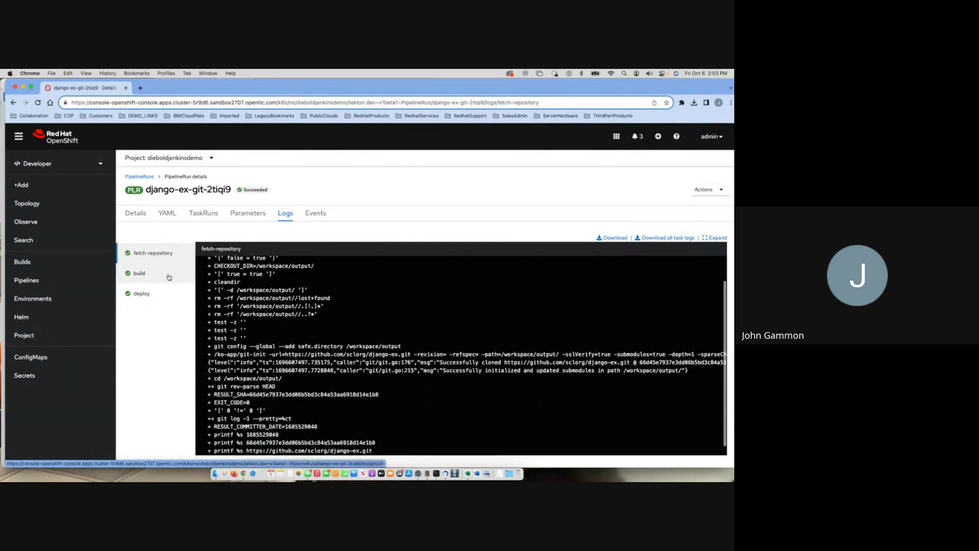
{"action": "left_click", "coordinate": [171, 279]}
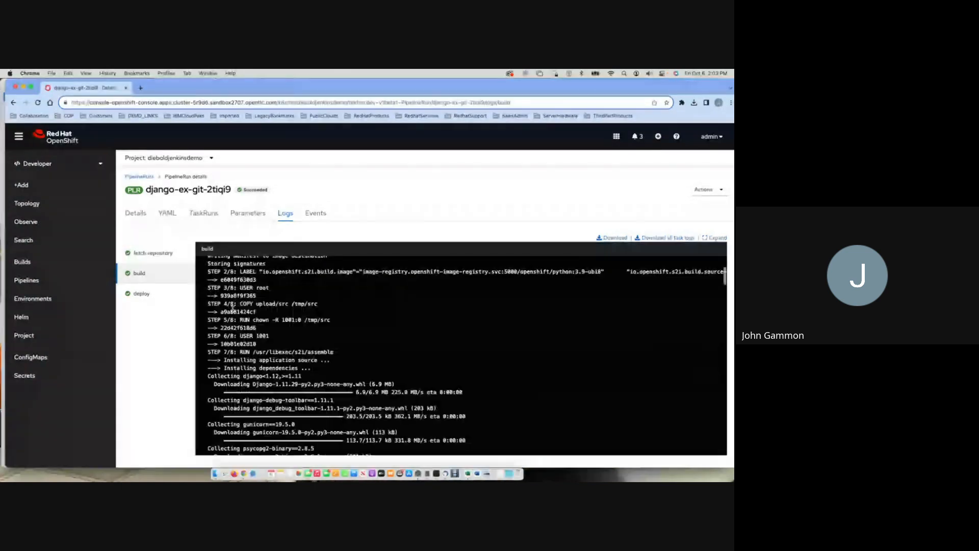
{"action": "scroll", "coordinate": [233, 308], "scroll_direction": "down", "scroll_amount": 10}
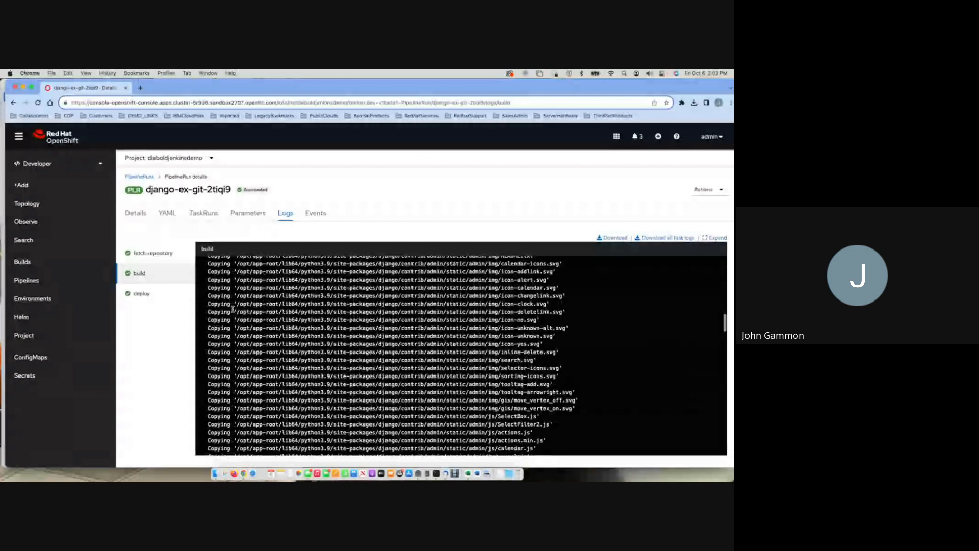
{"action": "left_click", "coordinate": [141, 293]}
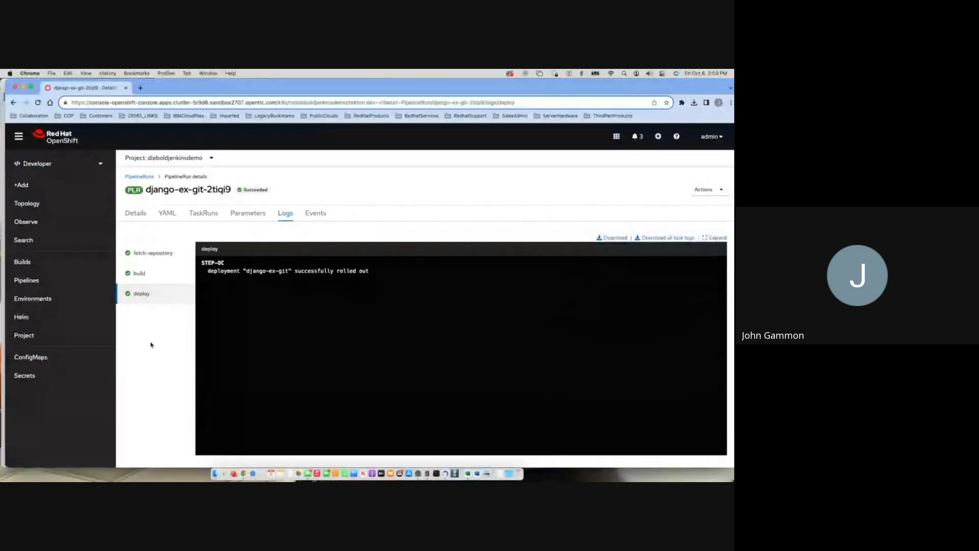
Return to the Administrator perspective's project list, filter it by "ocppipeli" and open the ocppipelinesdemo project.
{"action": "left_click", "coordinate": [153, 159]}
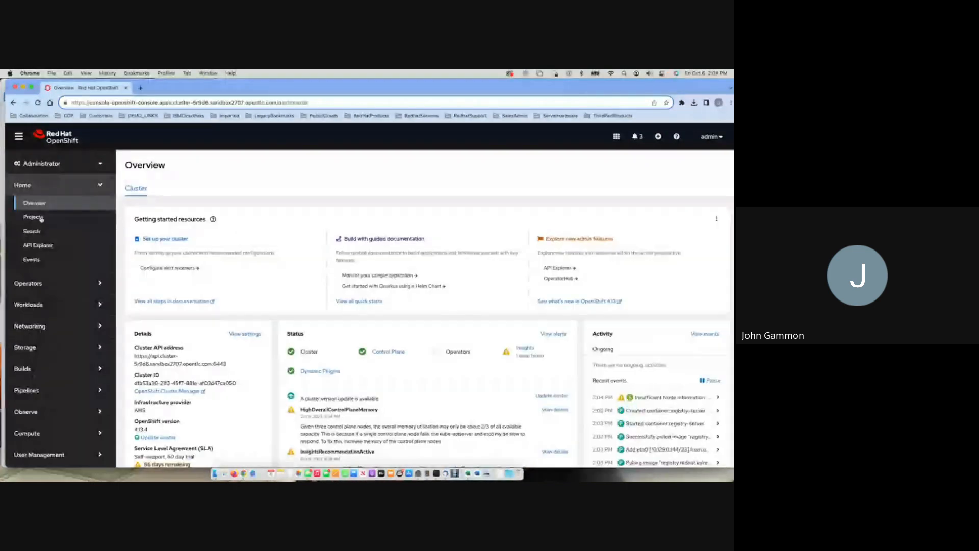
{"action": "left_click", "coordinate": [35, 217]}
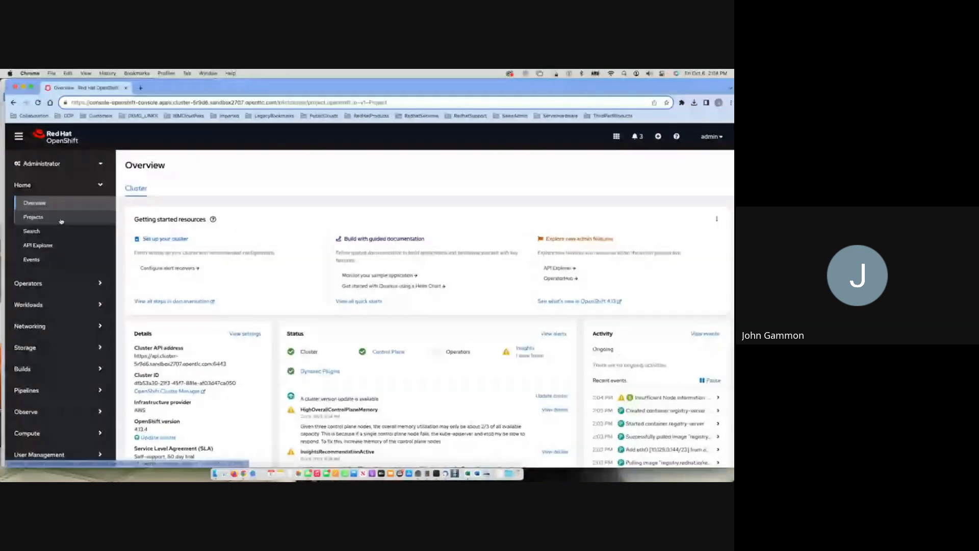
{"action": "left_click", "coordinate": [229, 192]}
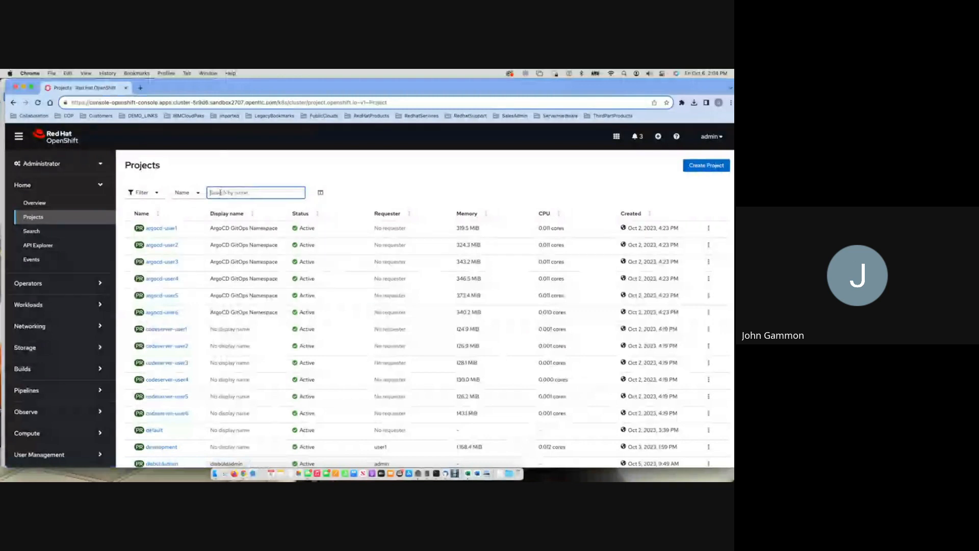
{"action": "type", "text": "acp"}
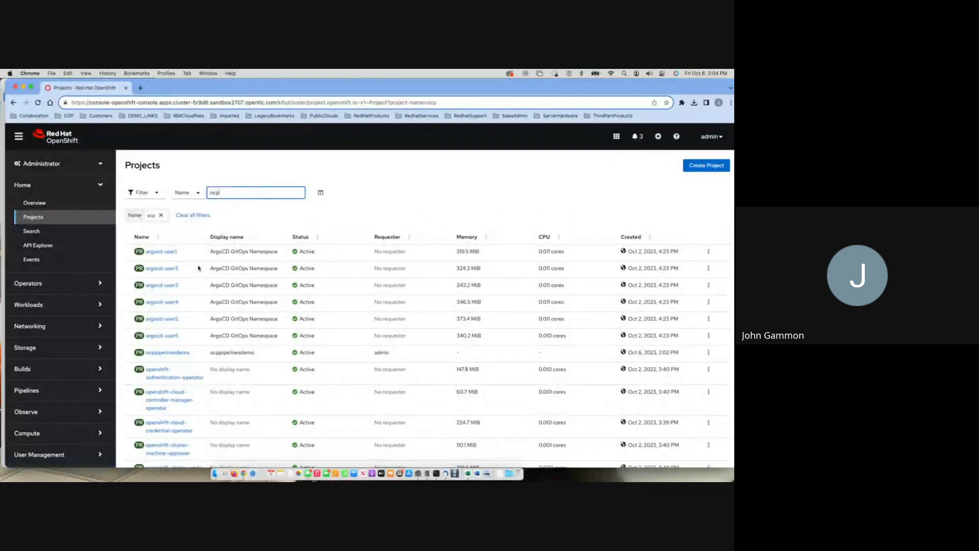
{"action": "type", "text": "pipeli"}
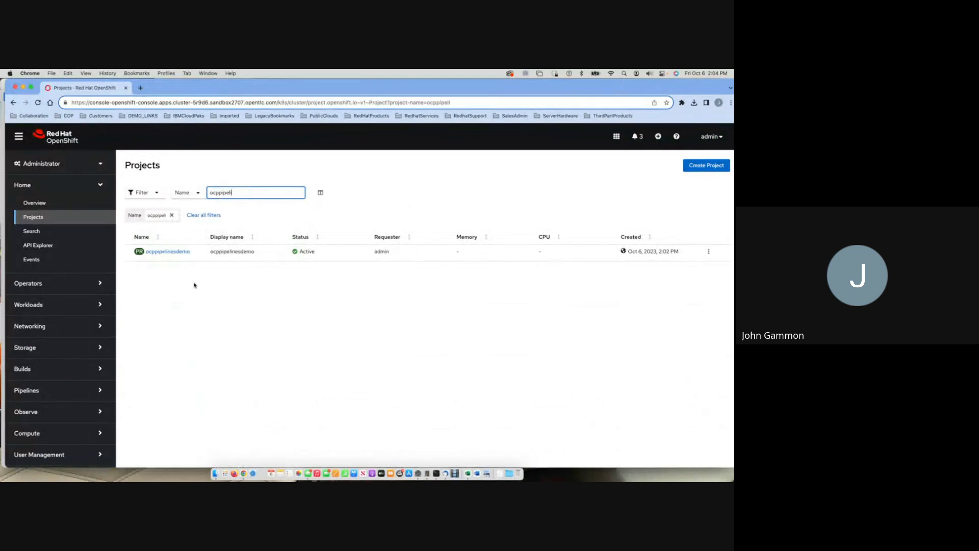
{"action": "left_click", "coordinate": [158, 251]}
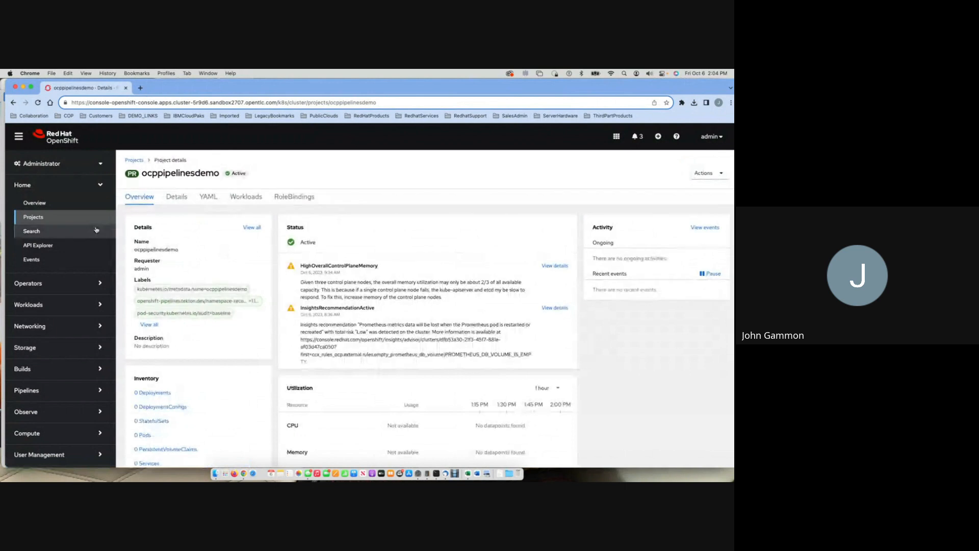
Switch the ocppipelinesdemo project to the Developer perspective and open its Add page.
{"action": "left_click", "coordinate": [60, 164]}
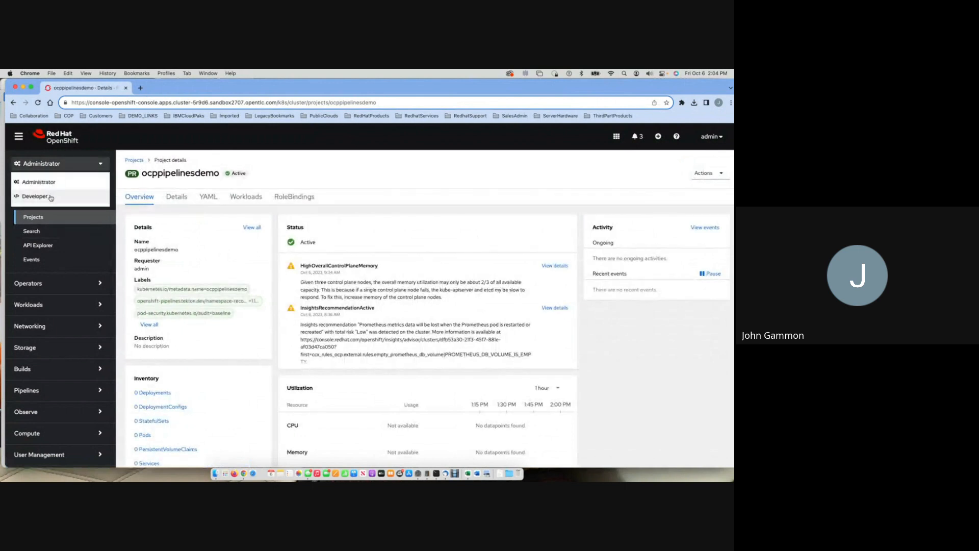
{"action": "left_click", "coordinate": [51, 196]}
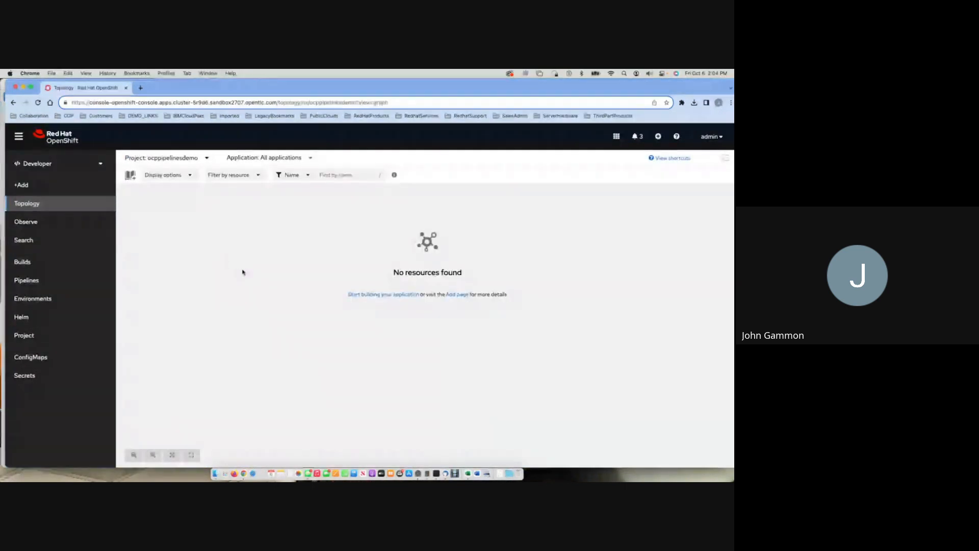
{"action": "left_click", "coordinate": [31, 186]}
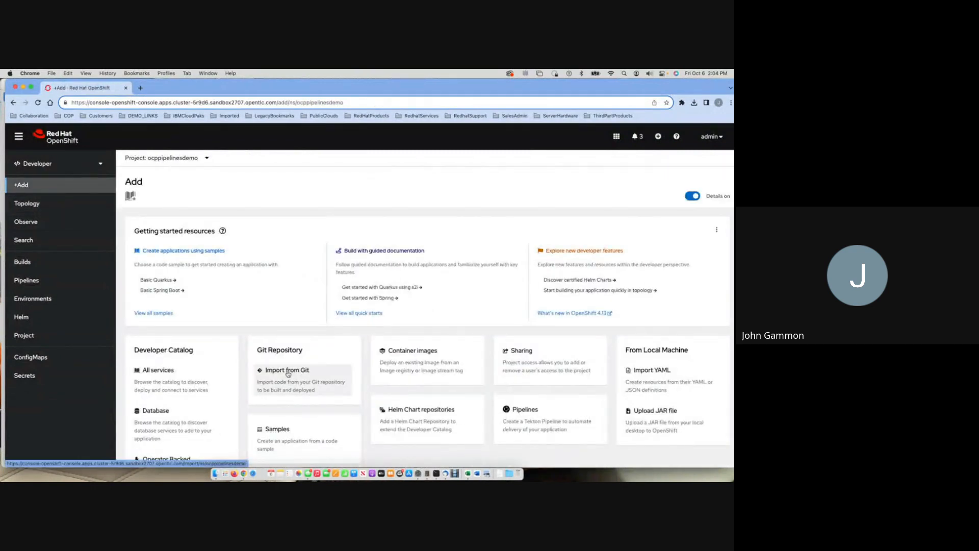
{"action": "left_click", "coordinate": [288, 373]}
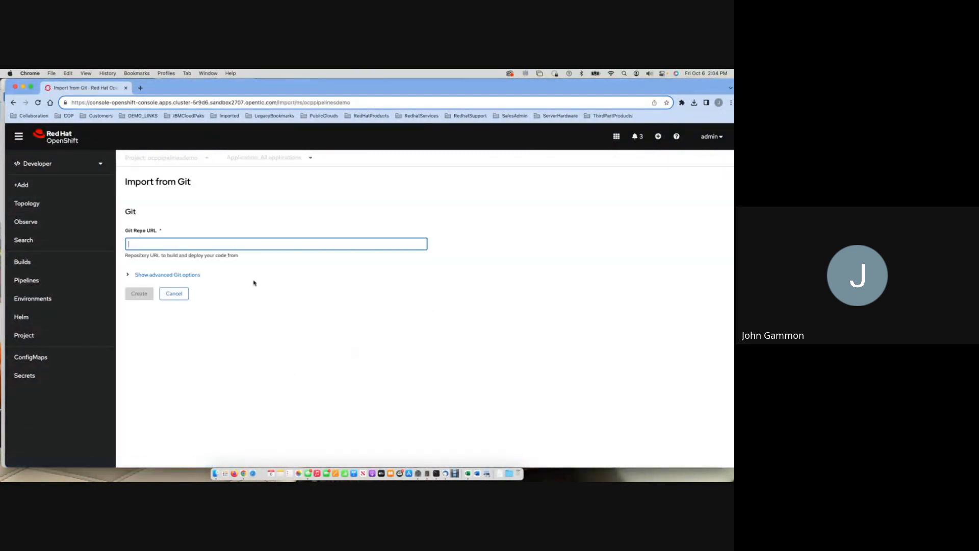
{"action": "right_click", "coordinate": [136, 240]}
{"action": "left_click", "coordinate": [153, 299]}
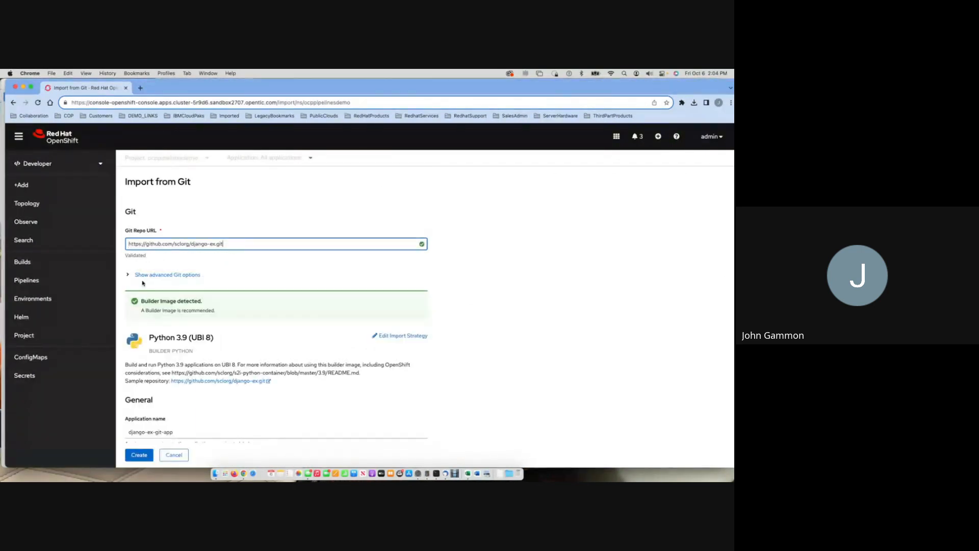
Add a pipeline to the django-ex-git import, show its visualization, and create the application.
{"action": "scroll", "coordinate": [176, 287], "scroll_direction": "down", "scroll_amount": 5}
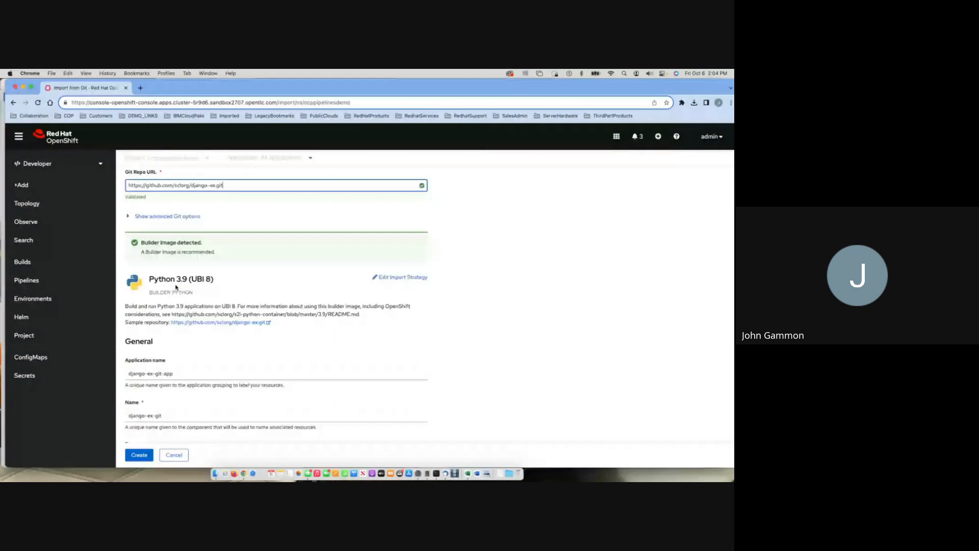
{"action": "scroll", "coordinate": [176, 288], "scroll_direction": "up", "scroll_amount": 3}
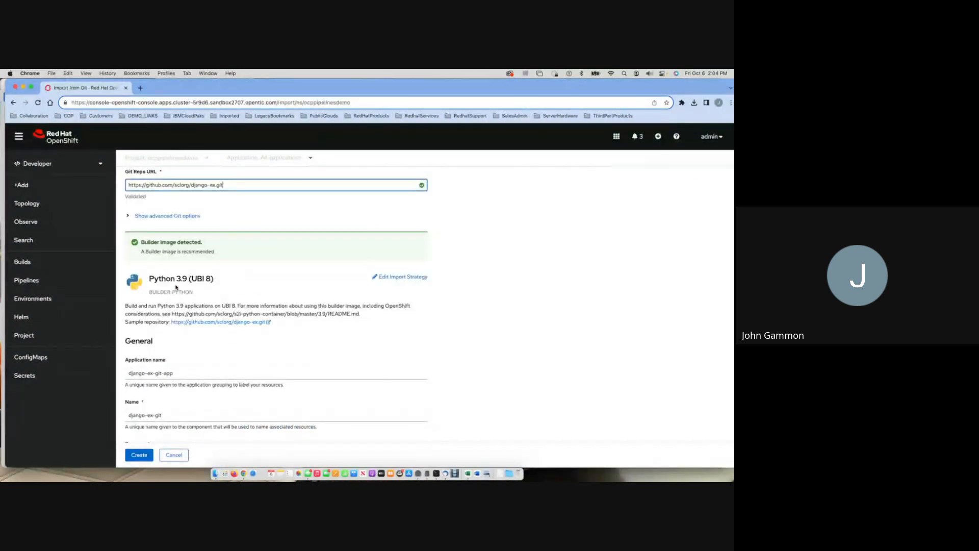
{"action": "scroll", "coordinate": [176, 287], "scroll_direction": "down", "scroll_amount": 3}
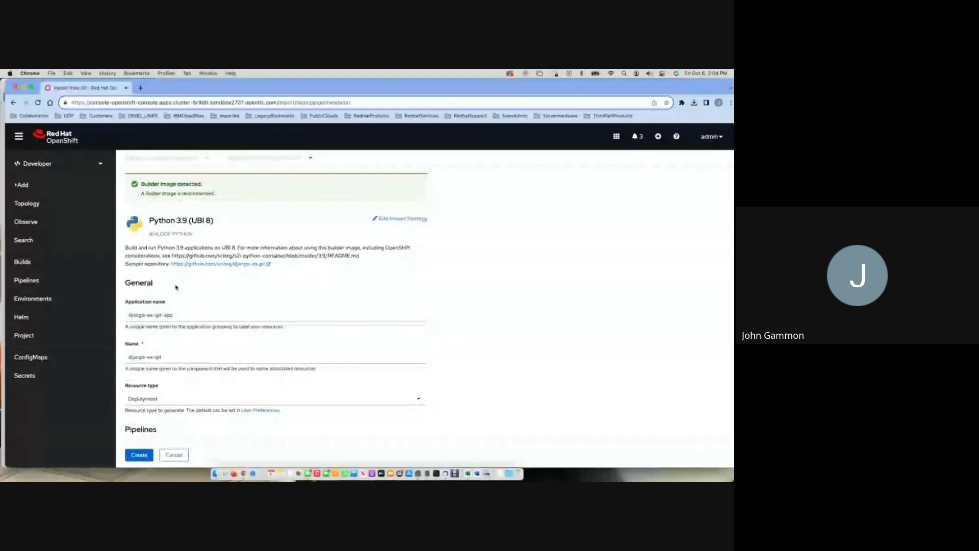
{"action": "scroll", "coordinate": [176, 288], "scroll_direction": "down", "scroll_amount": 6}
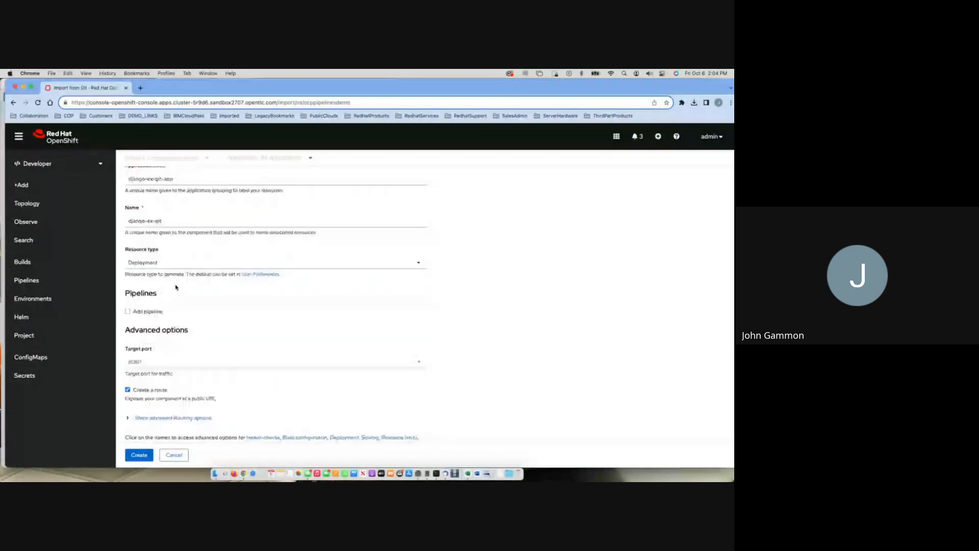
{"action": "left_click", "coordinate": [128, 308]}
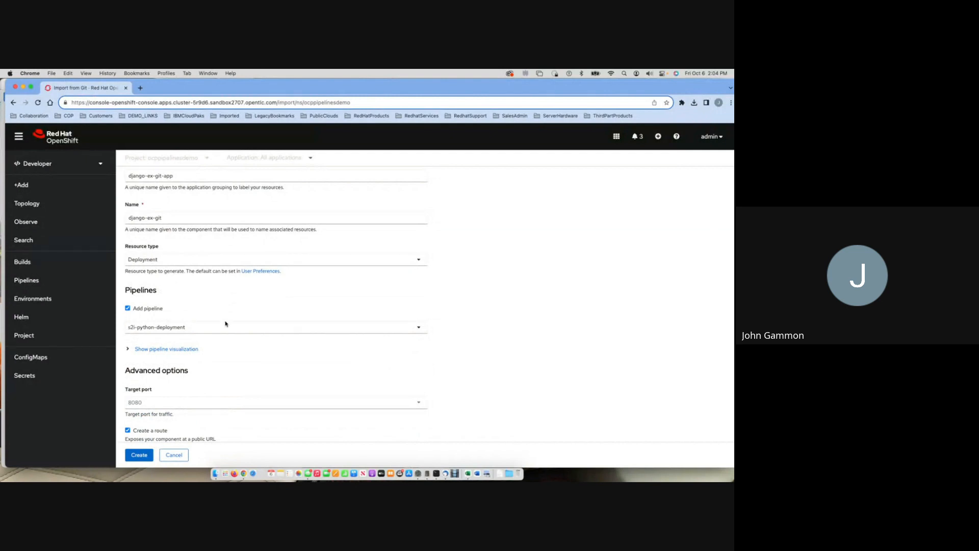
{"action": "left_click", "coordinate": [137, 350]}
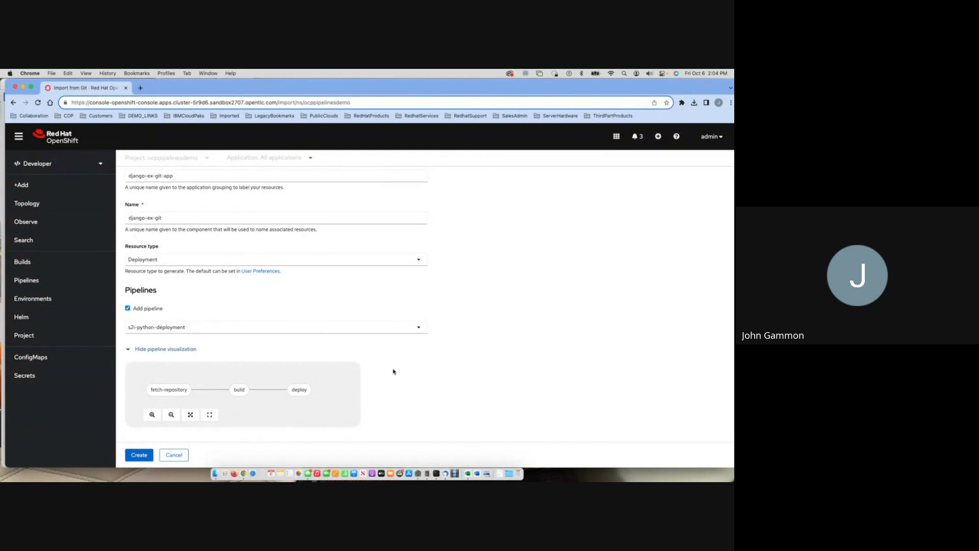
{"action": "scroll", "coordinate": [387, 370], "scroll_direction": "down", "scroll_amount": 5}
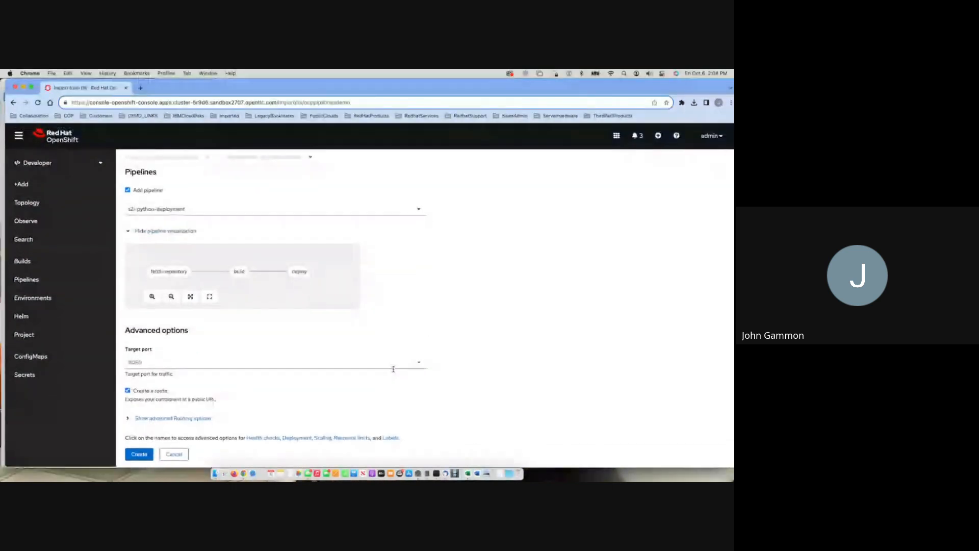
{"action": "left_click", "coordinate": [141, 457]}
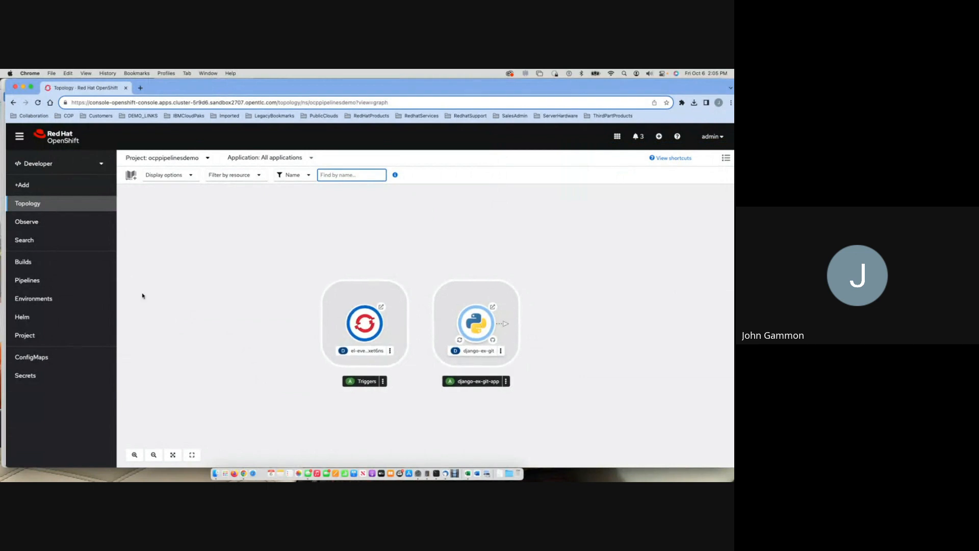
Check the django-ex-git pipeline's task status in the project's pipelines and open its last run's logs.
{"action": "left_click", "coordinate": [36, 280]}
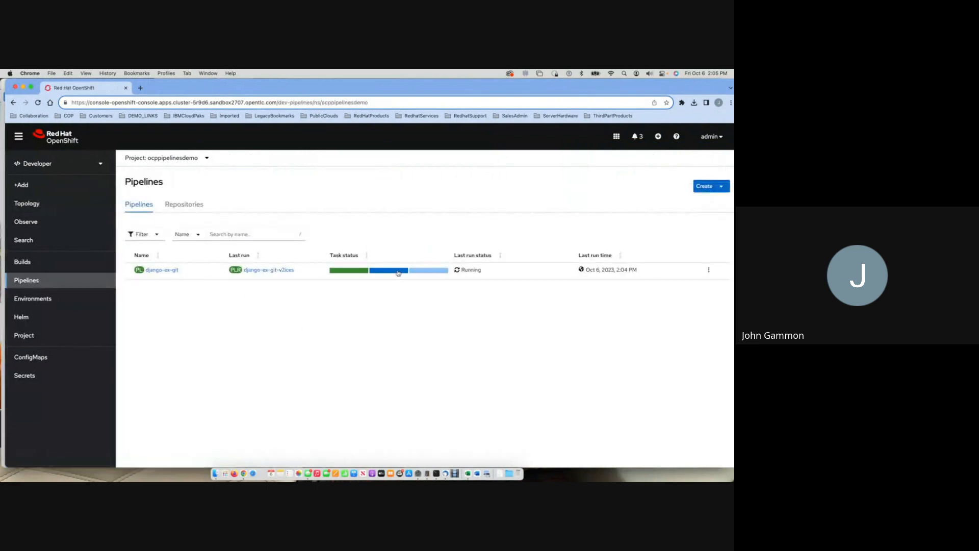
{"action": "mouse_move", "coordinate": [357, 271]}
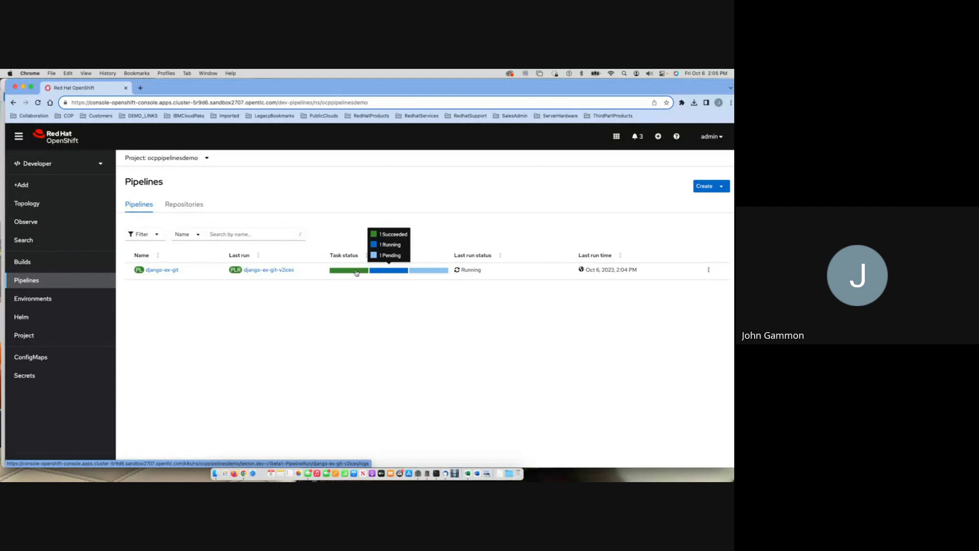
{"action": "left_click", "coordinate": [386, 272]}
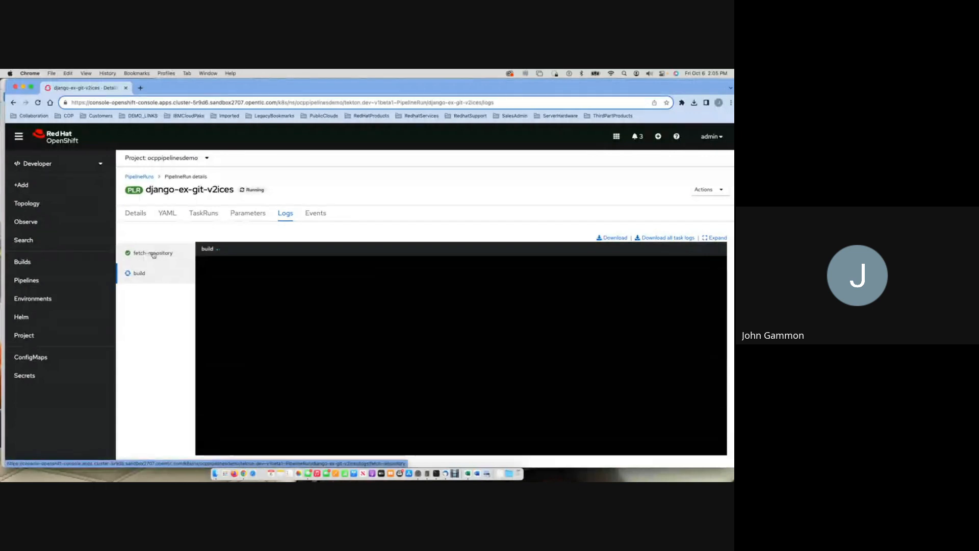
Review the pipeline run's events, task runs and details, and open the build task's log from the run diagram.
{"action": "left_click", "coordinate": [317, 213]}
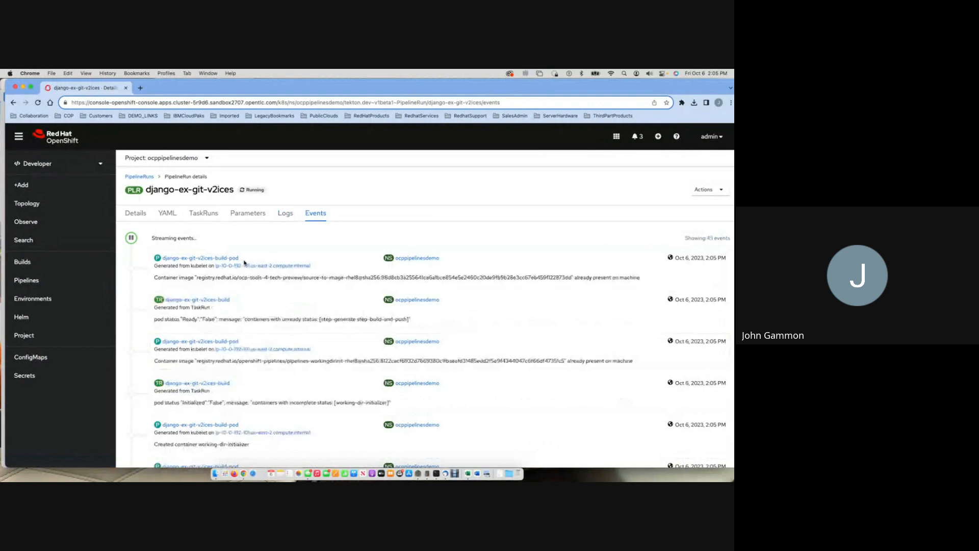
{"action": "left_click", "coordinate": [212, 218]}
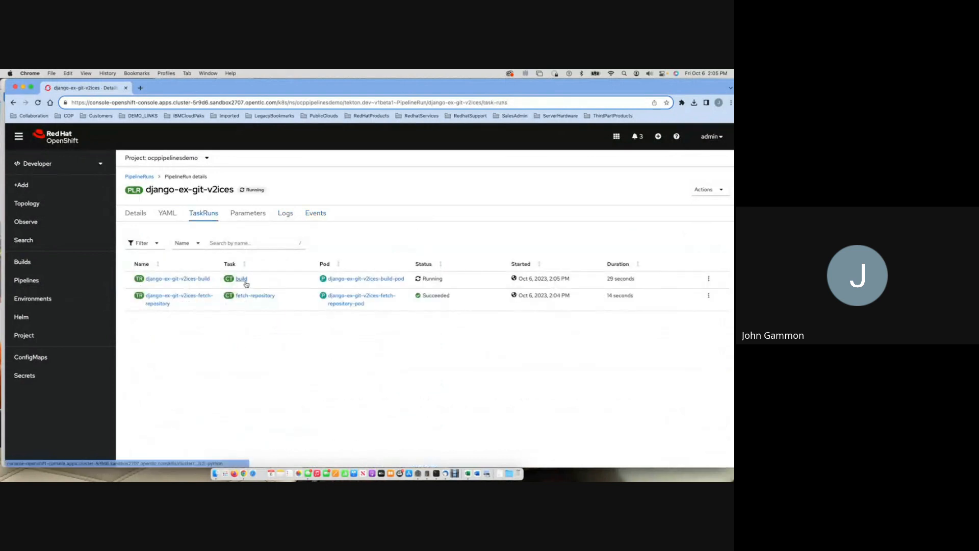
{"action": "left_click", "coordinate": [140, 217]}
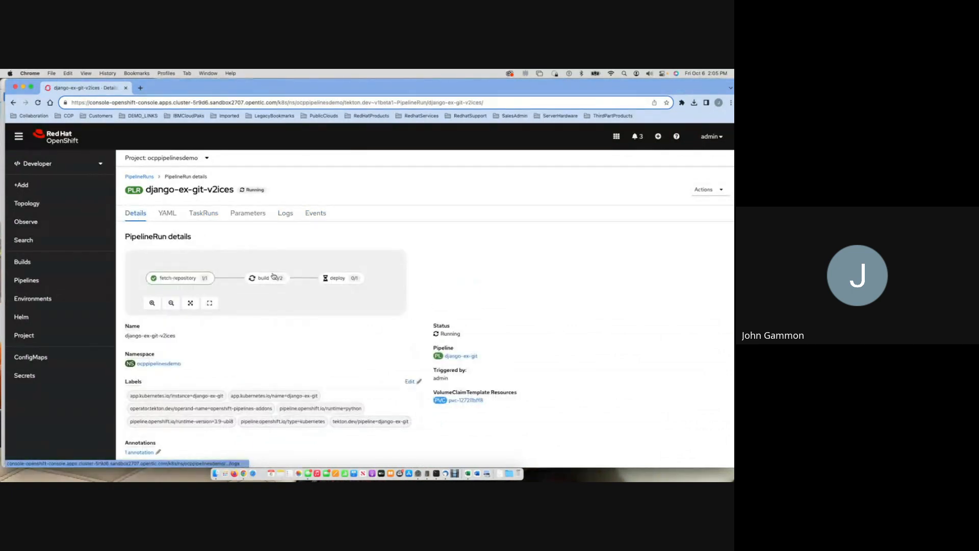
{"action": "mouse_move", "coordinate": [271, 282]}
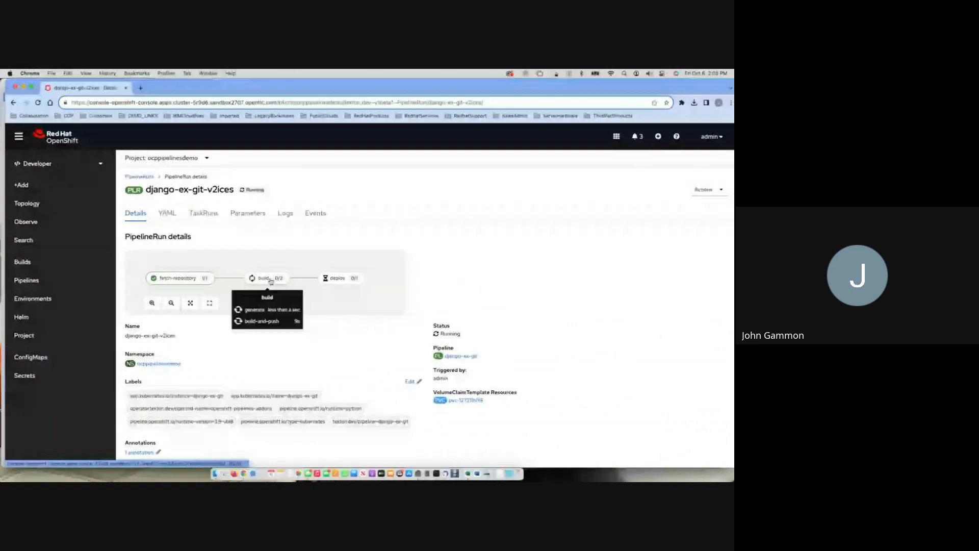
{"action": "left_click", "coordinate": [270, 281]}
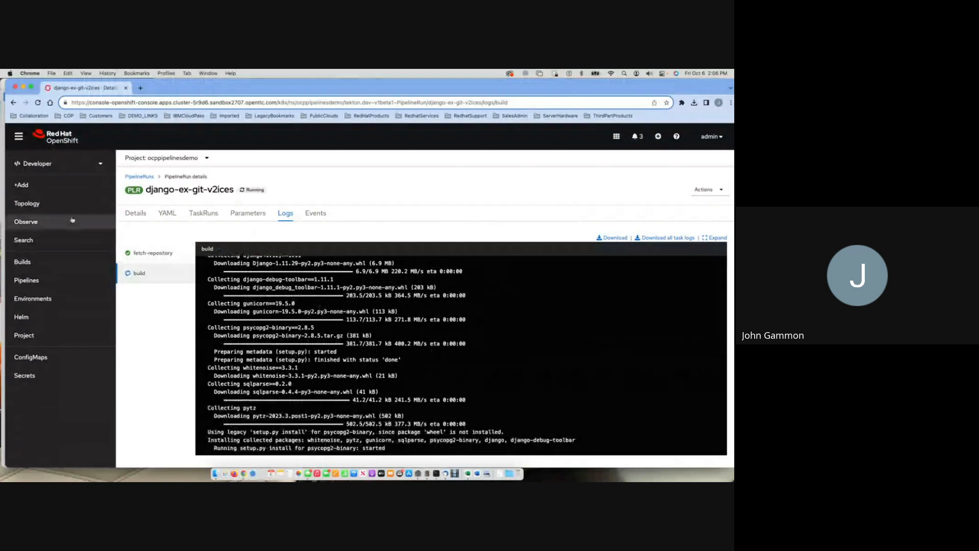
Open the django-ex-git pipeline run's logs from the topology, review its task runs and events, and return to the plain topology view.
{"action": "left_click", "coordinate": [27, 203]}
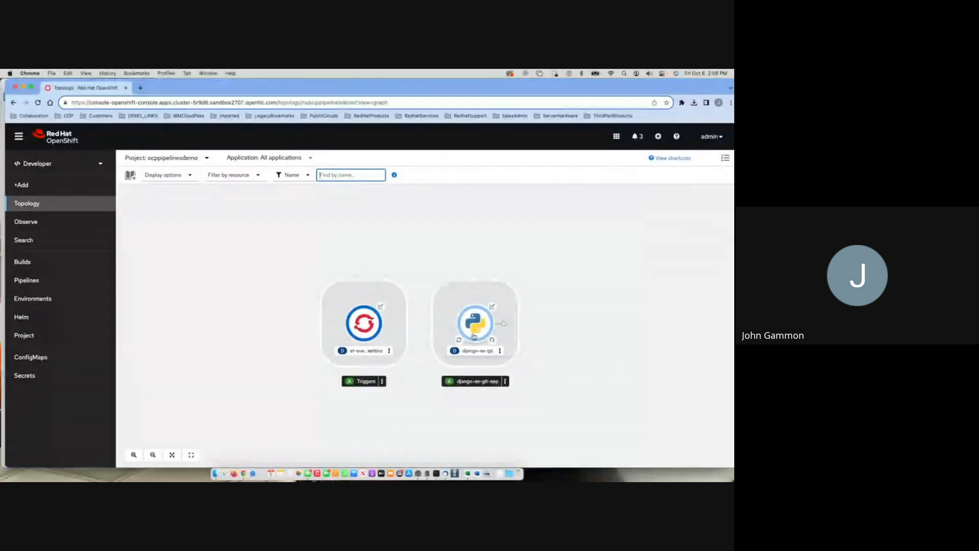
{"action": "left_click", "coordinate": [473, 336]}
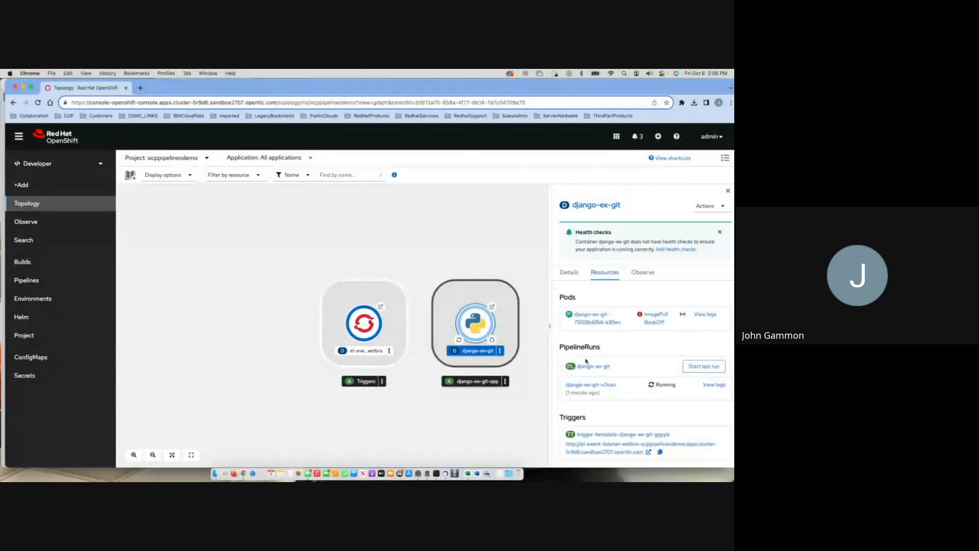
{"action": "left_click", "coordinate": [714, 386]}
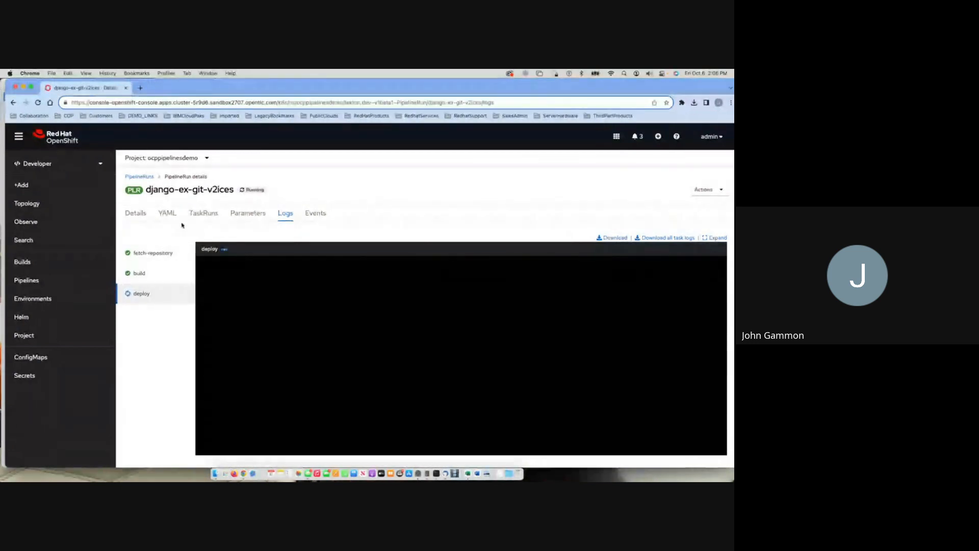
{"action": "left_click", "coordinate": [207, 214]}
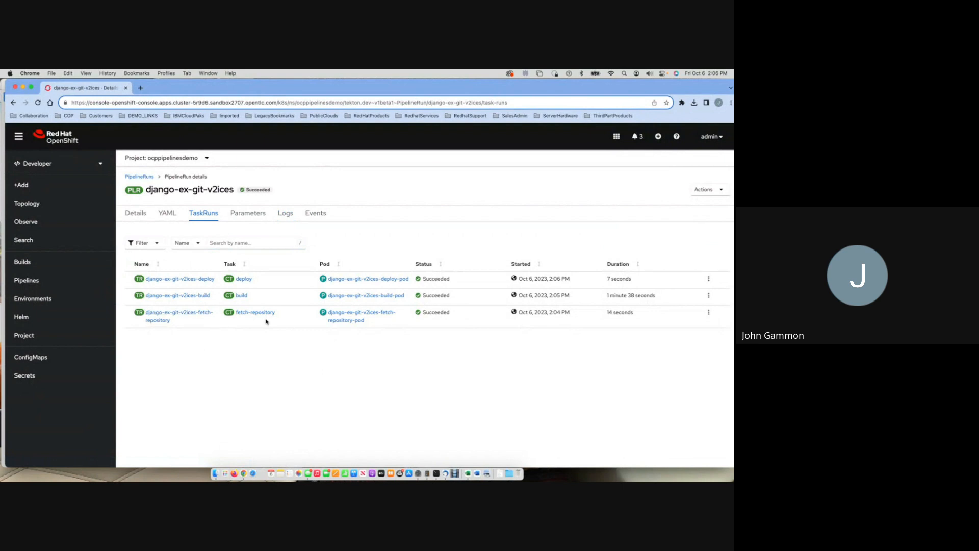
{"action": "left_click", "coordinate": [315, 216]}
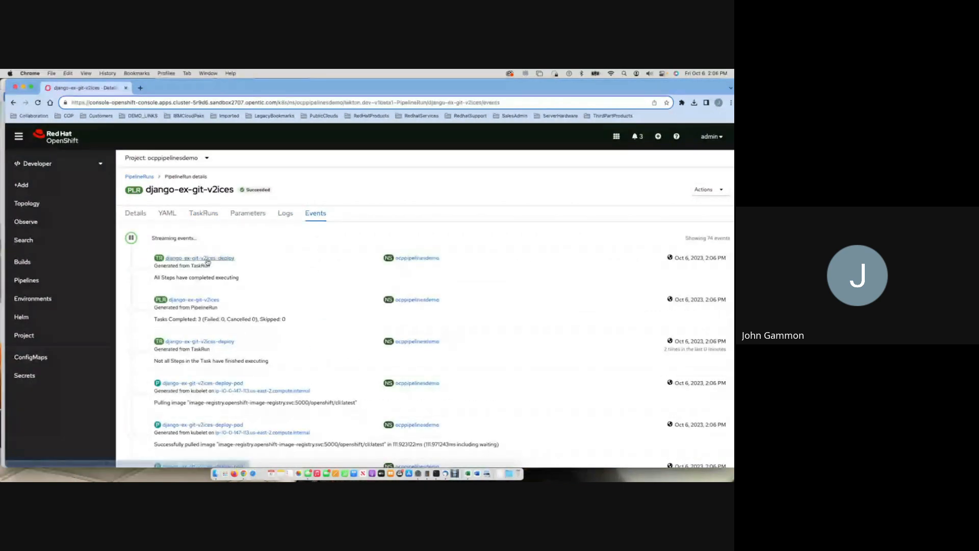
{"action": "left_click", "coordinate": [29, 203]}
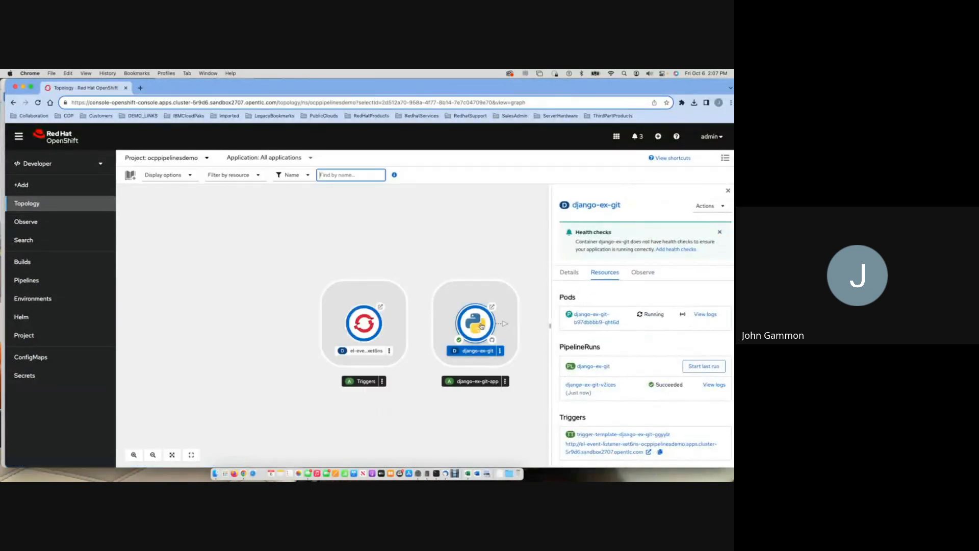
{"action": "left_click", "coordinate": [729, 192]}
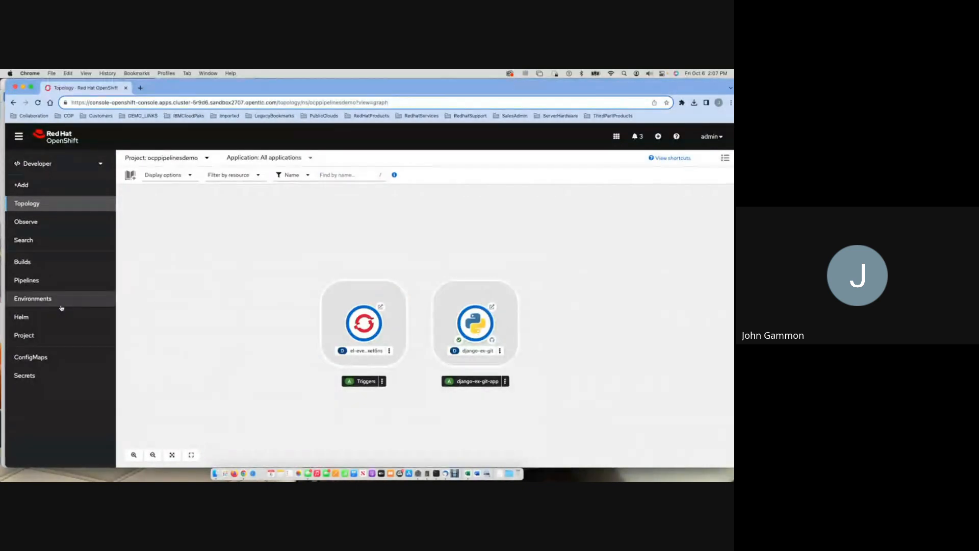
Examine the fetch-repository, build and deploy logs of the ocppipelinesdemo project's last django-ex-git pipeline run.
{"action": "left_click", "coordinate": [27, 280]}
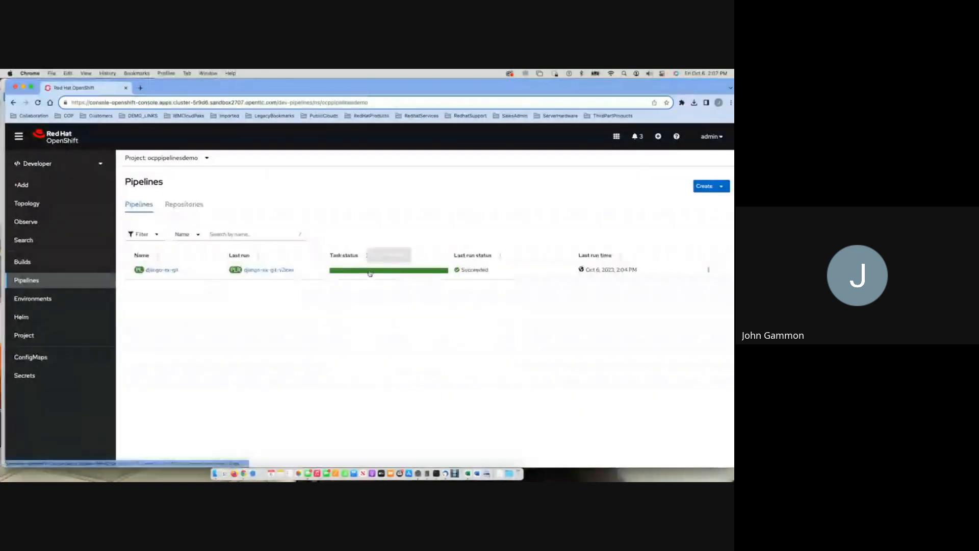
{"action": "left_click", "coordinate": [367, 269]}
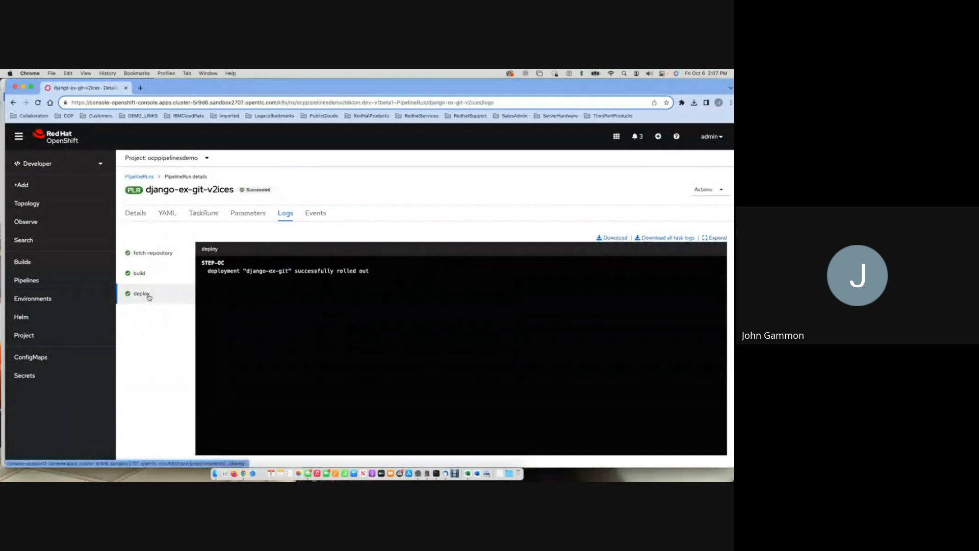
{"action": "left_click", "coordinate": [150, 253]}
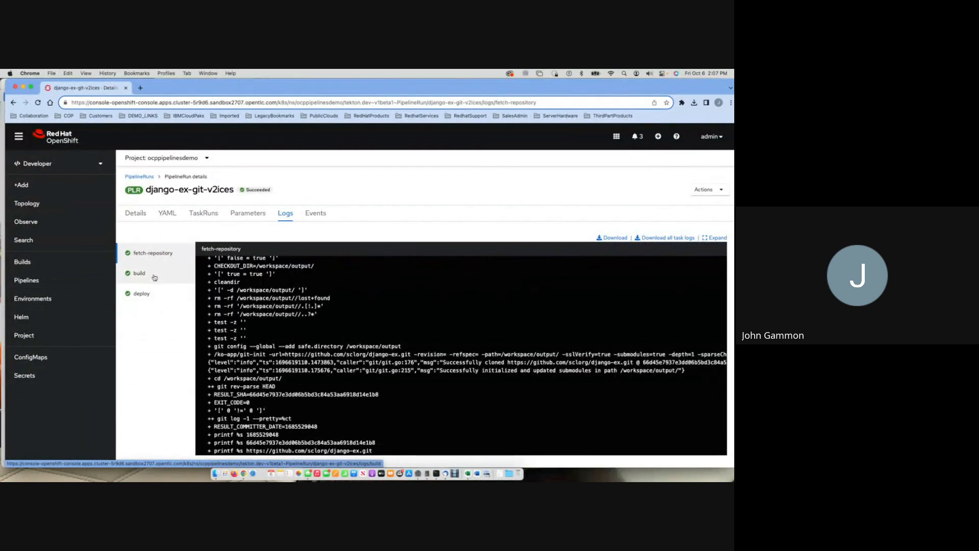
{"action": "scroll", "coordinate": [290, 317], "scroll_direction": "down", "scroll_amount": 1}
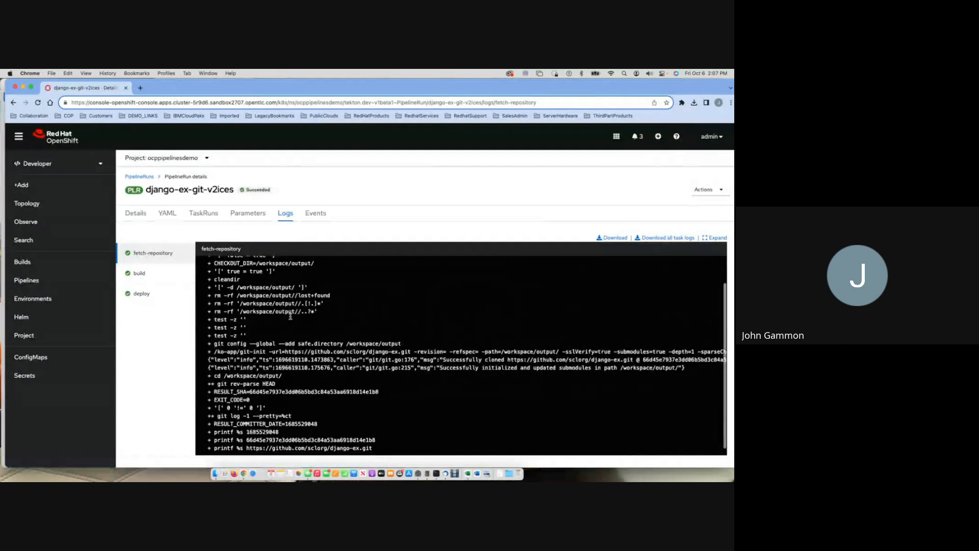
{"action": "left_click", "coordinate": [149, 274]}
{"action": "left_click", "coordinate": [145, 294]}
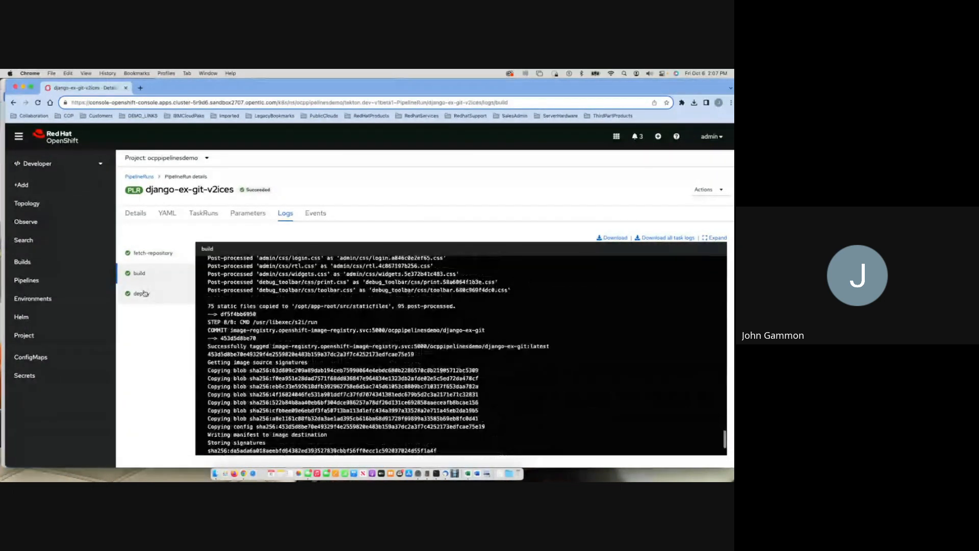
Open the deployed django-ex-git application's URL from the topology and look through its welcome page.
{"action": "left_click", "coordinate": [29, 204]}
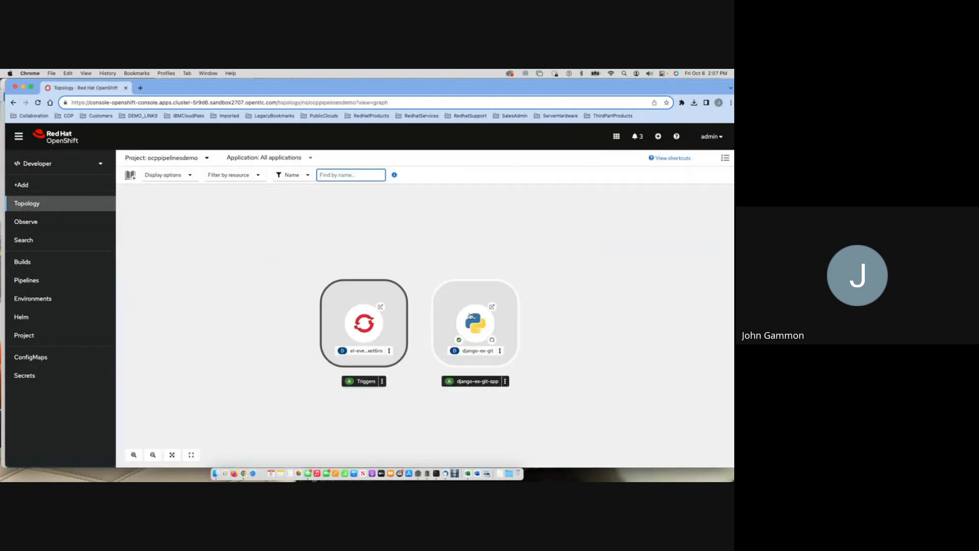
{"action": "left_click", "coordinate": [493, 310]}
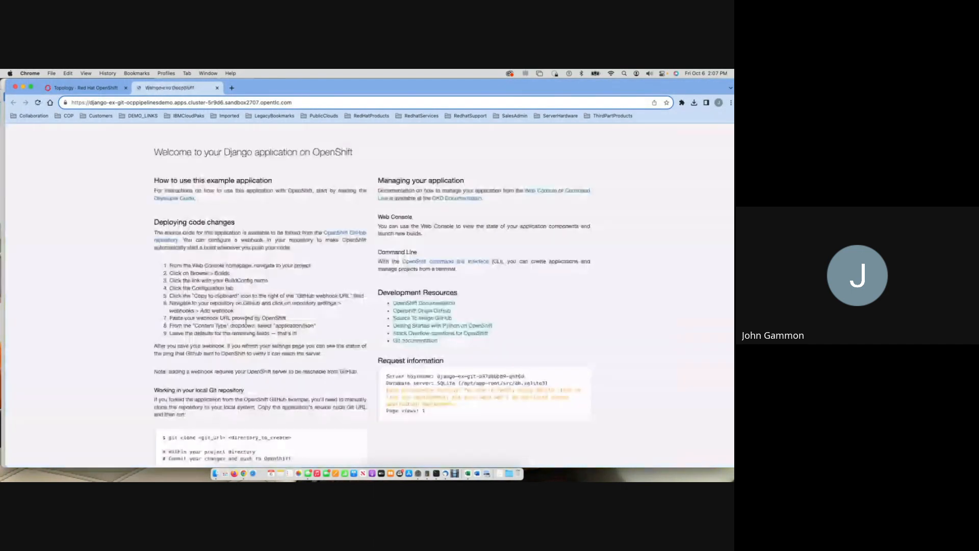
{"action": "scroll", "coordinate": [246, 322], "scroll_direction": "down", "scroll_amount": 5}
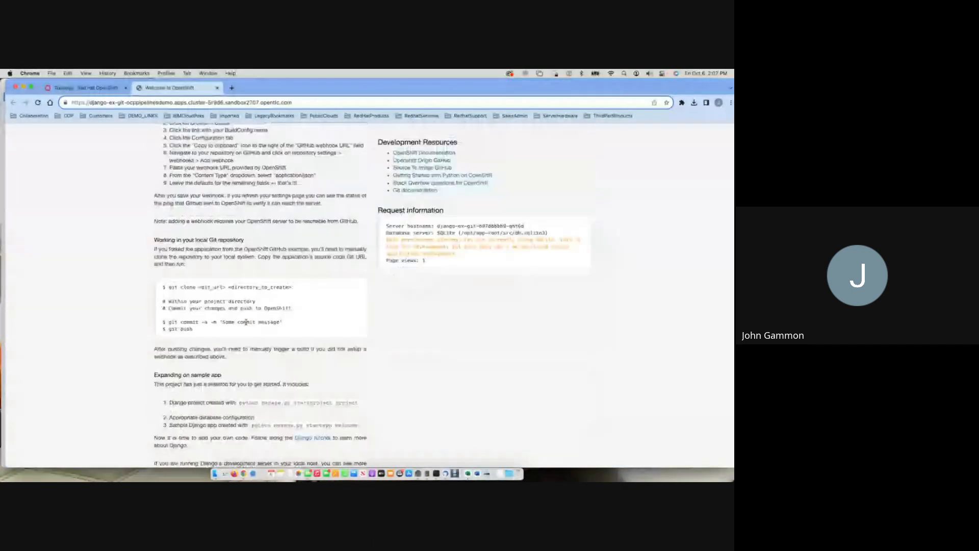
{"action": "scroll", "coordinate": [246, 324], "scroll_direction": "down", "scroll_amount": 3}
{"action": "scroll", "coordinate": [246, 323], "scroll_direction": "up", "scroll_amount": 8}
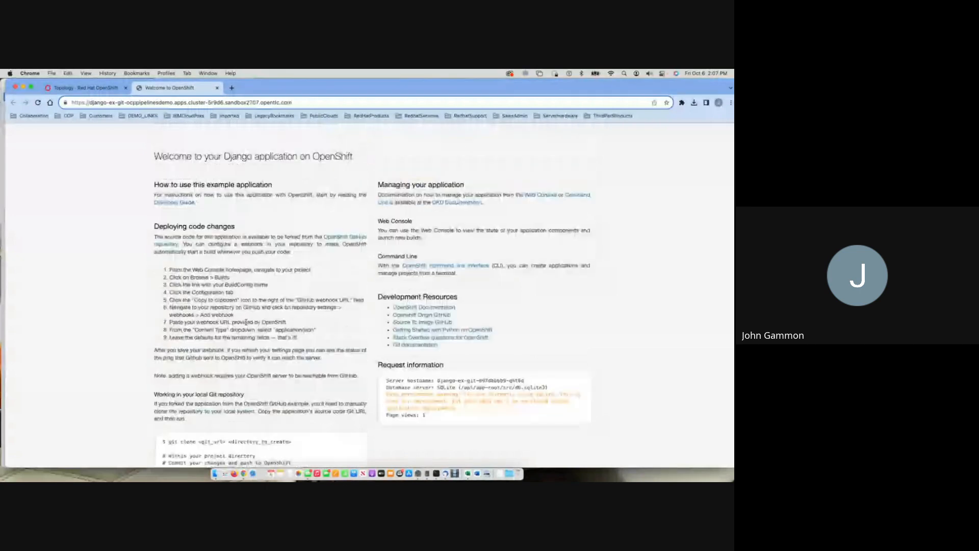